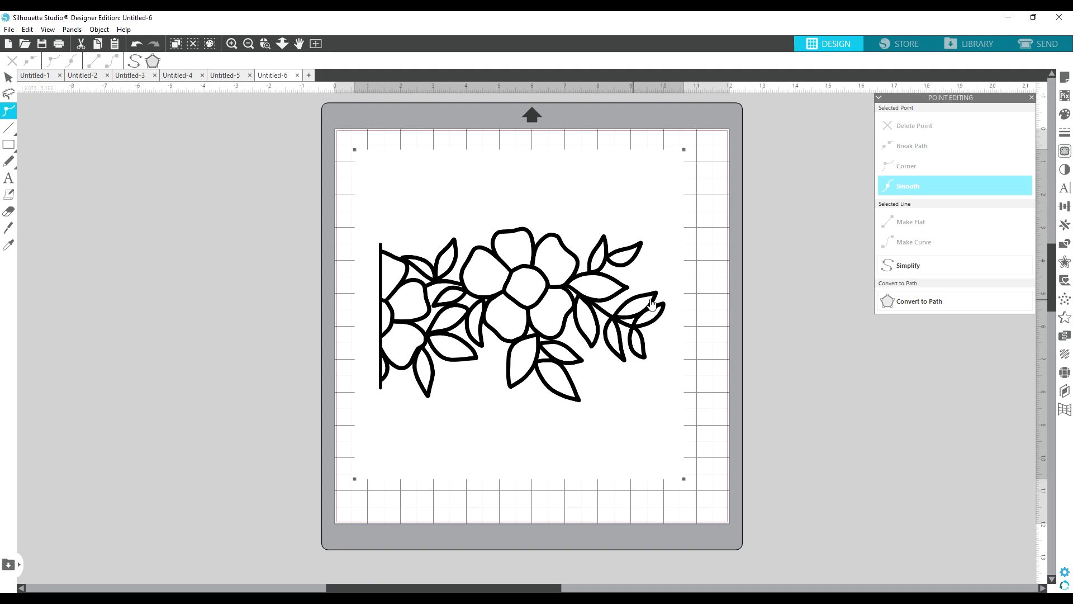
# Step: Trace the area around the whole floral line drawing and move the original image off the mat, leaving the traced outline
pyautogui.click(1066, 152)
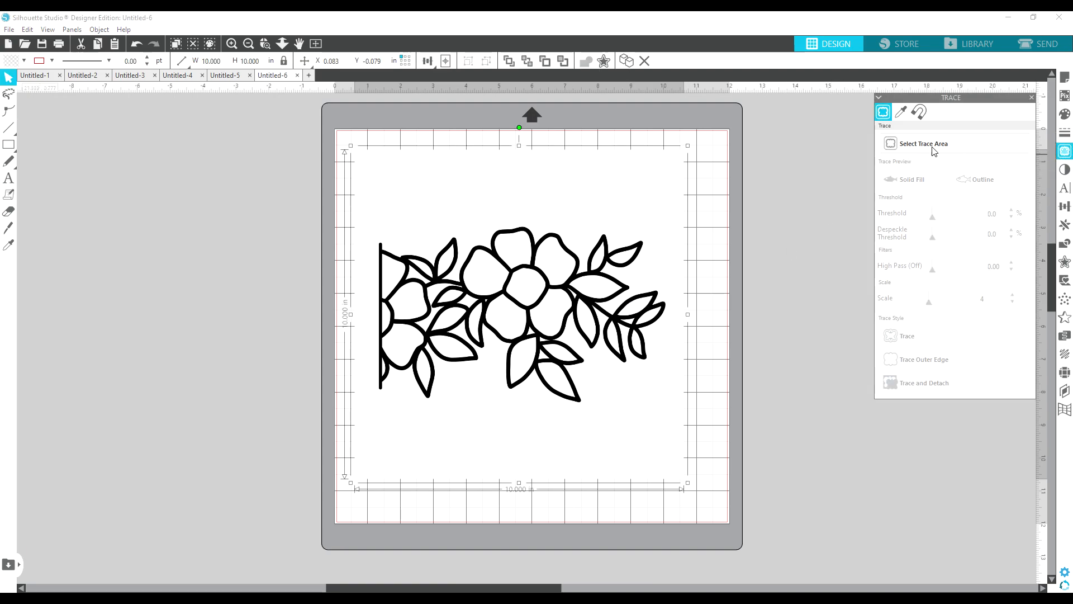
pyautogui.click(898, 143)
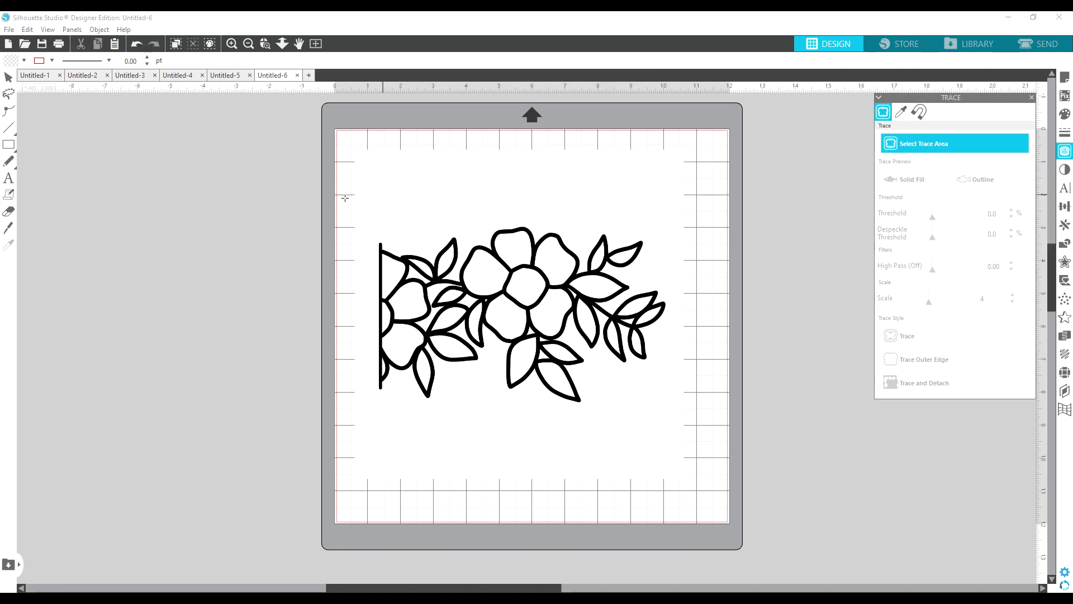
pyautogui.moveTo(361, 194); pyautogui.dragTo(692, 429)
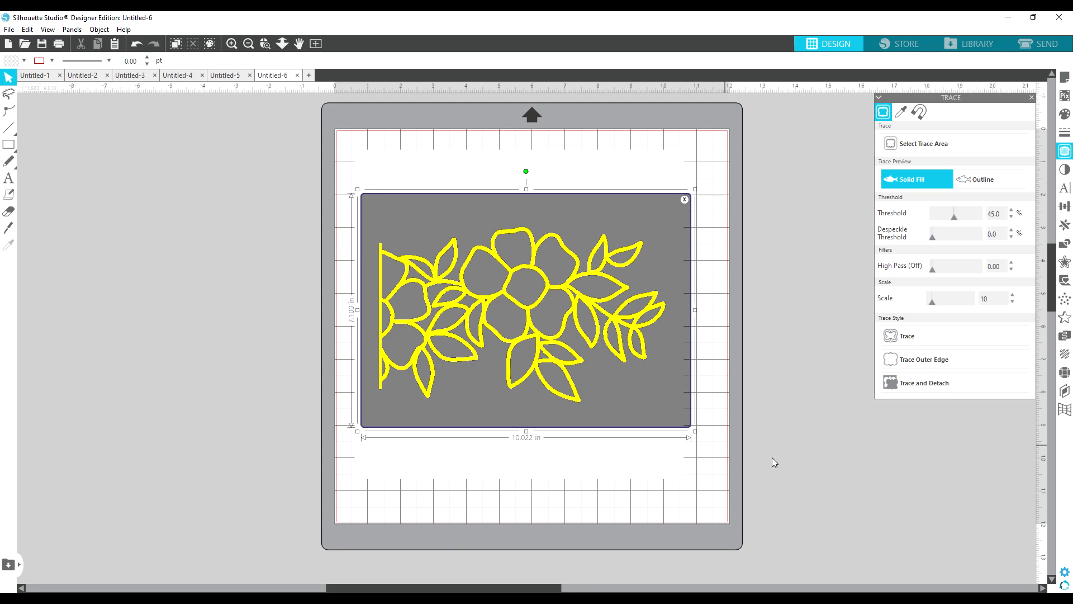
pyautogui.click(891, 341)
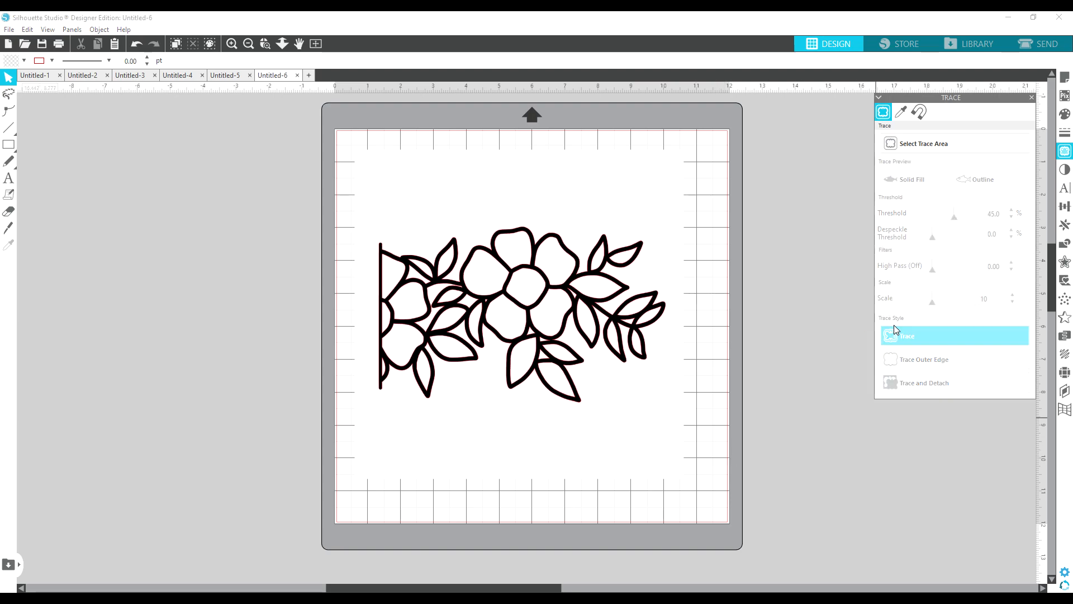
pyautogui.moveTo(522, 288)
pyautogui.mouseDown()
pyautogui.moveTo(111, 298)
pyautogui.moveTo(82, 273)
pyautogui.moveTo(139, 287)
pyautogui.mouseUp()
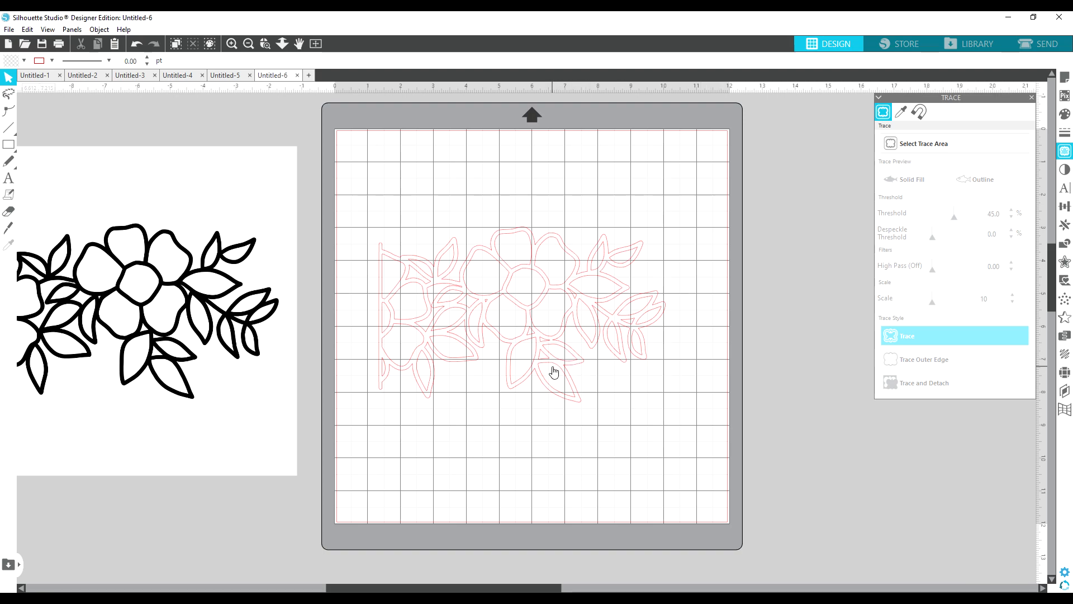
# Step: Turn off the mat's grid display in the page setup
pyautogui.click(1064, 77)
pyautogui.click(901, 112)
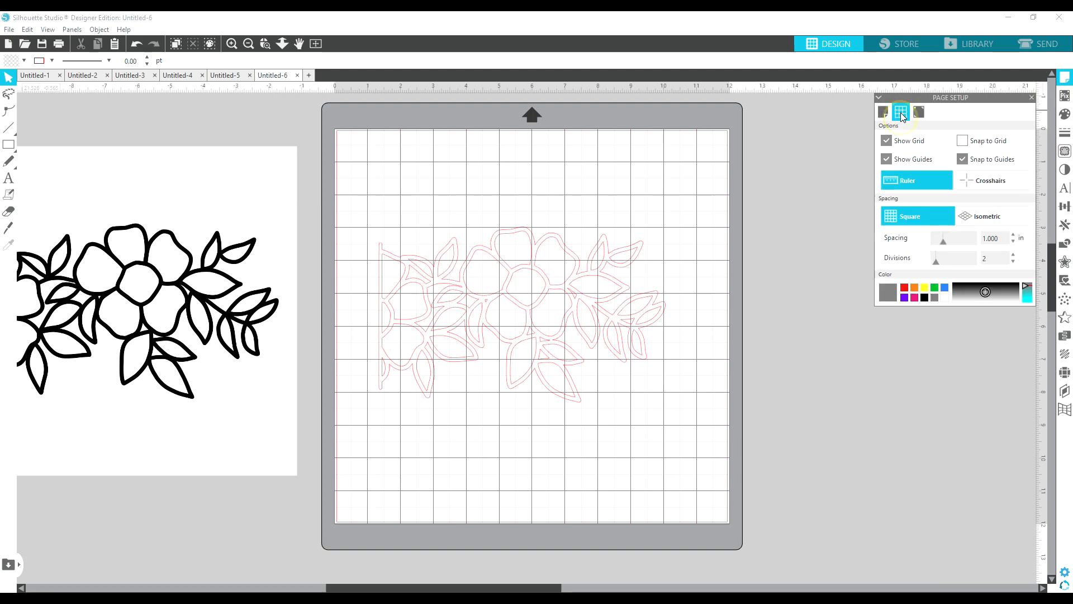
pyautogui.click(886, 142)
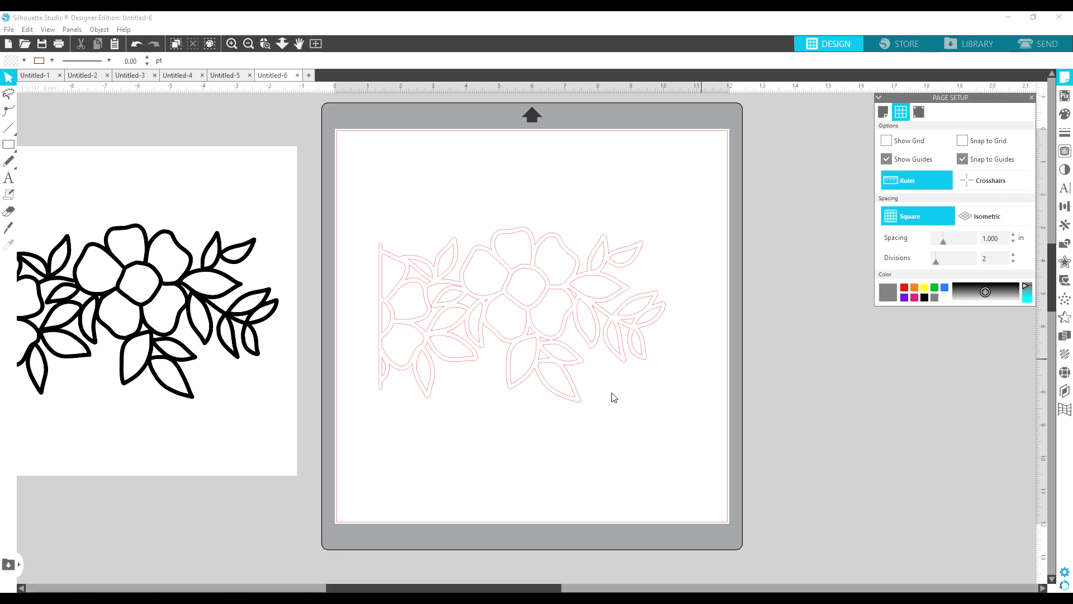
# Step: Apply a stipple edge to the traced floral outline on the mat
pyautogui.click(525, 332)
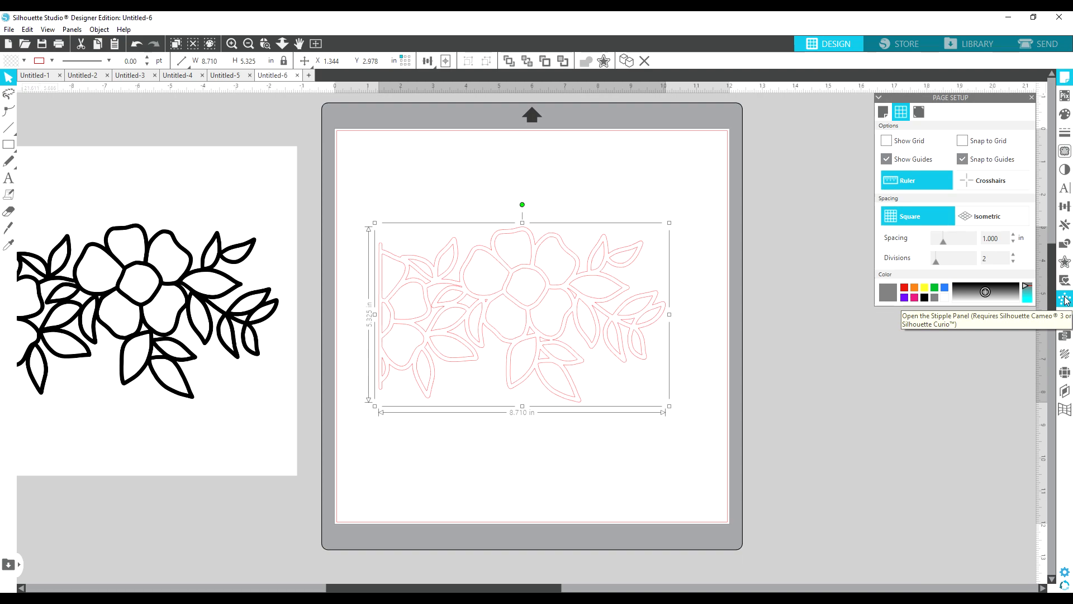
pyautogui.click(1066, 300)
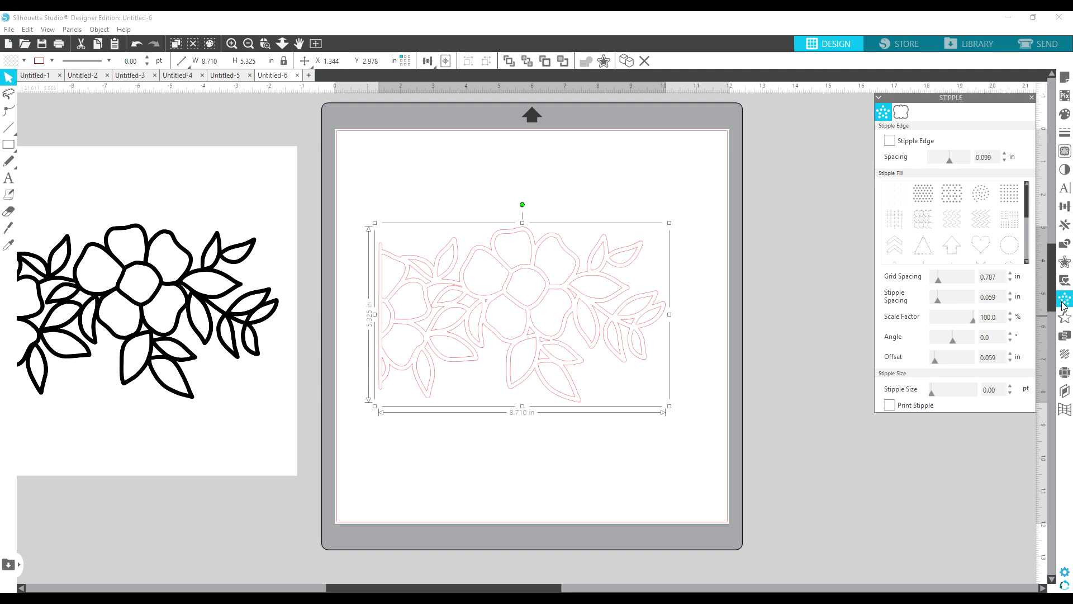
pyautogui.click(889, 140)
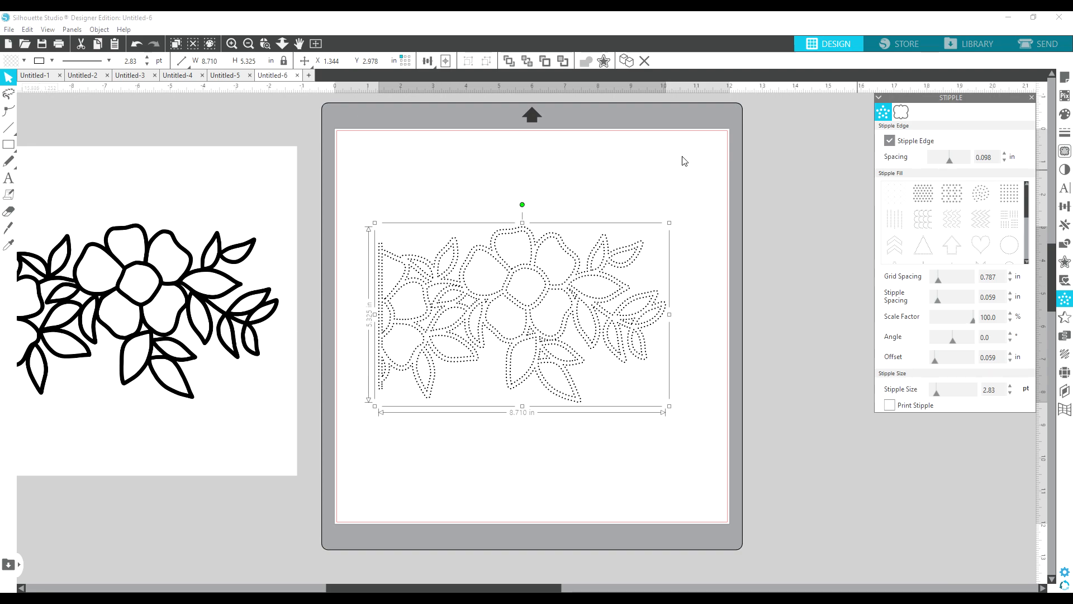
# Step: Examine the stippled flower's cut lines up close in the send preview, and return to the design workspace
pyautogui.click(1043, 50)
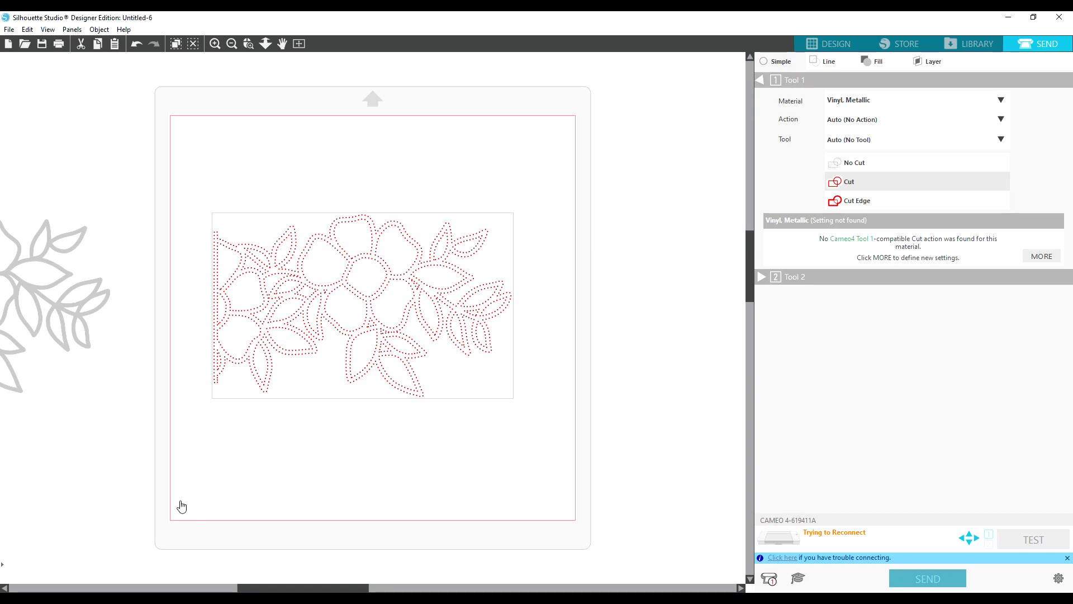
pyautogui.scroll(2, 182, 506)
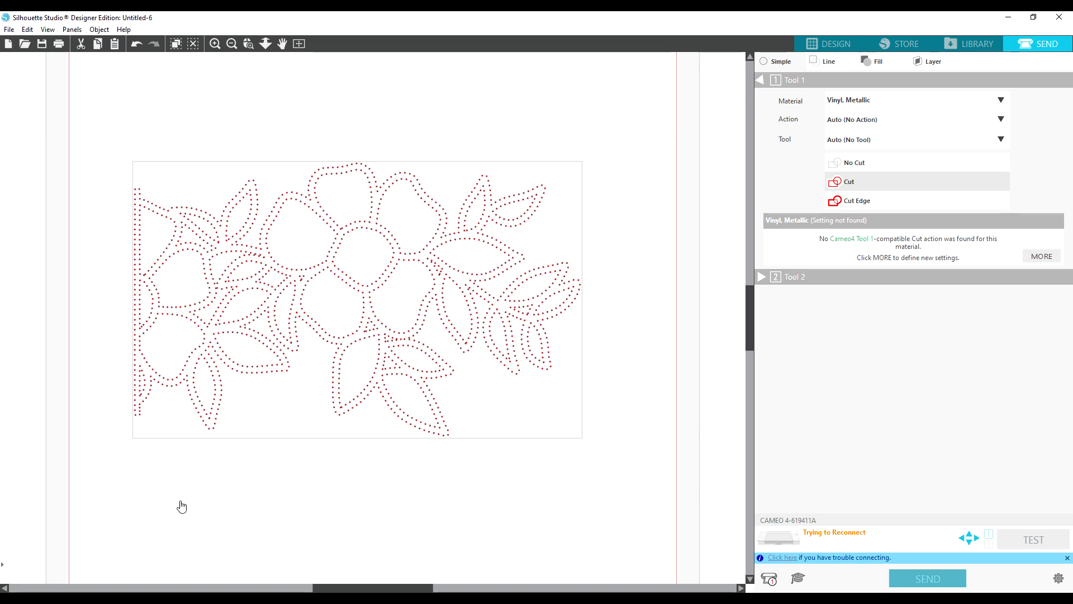
pyautogui.scroll(1, 182, 506)
pyautogui.scroll(5, 182, 506)
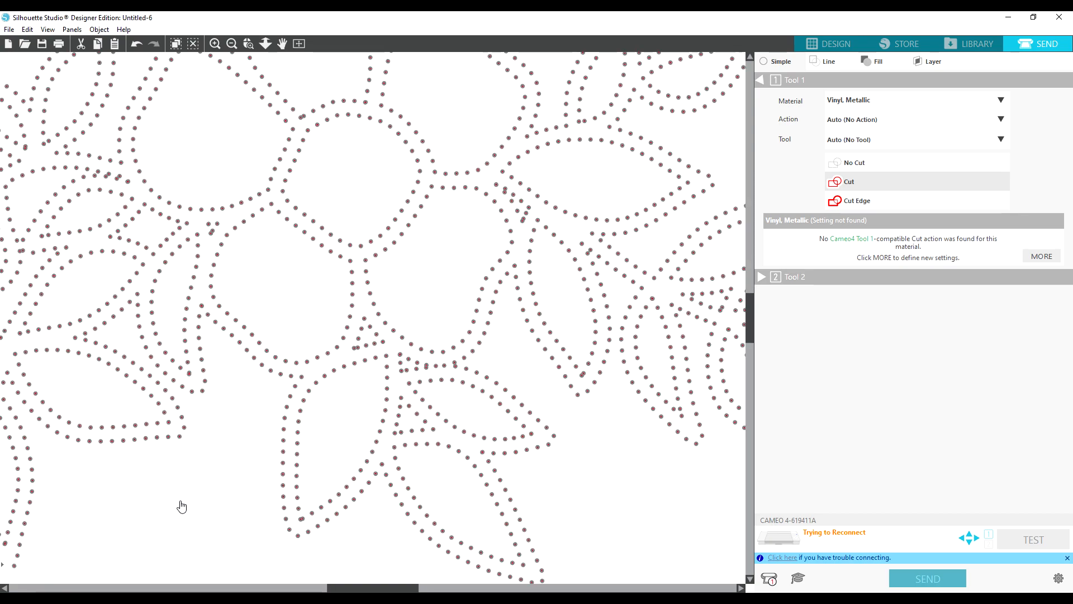
pyautogui.scroll(1, 181, 507)
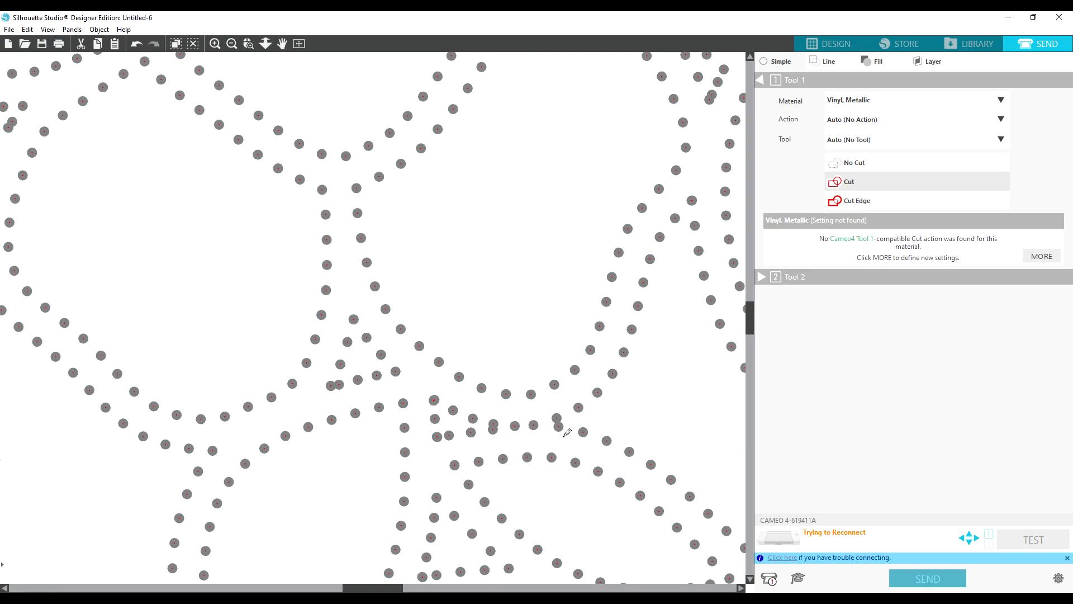
pyautogui.scroll(-3, 567, 433)
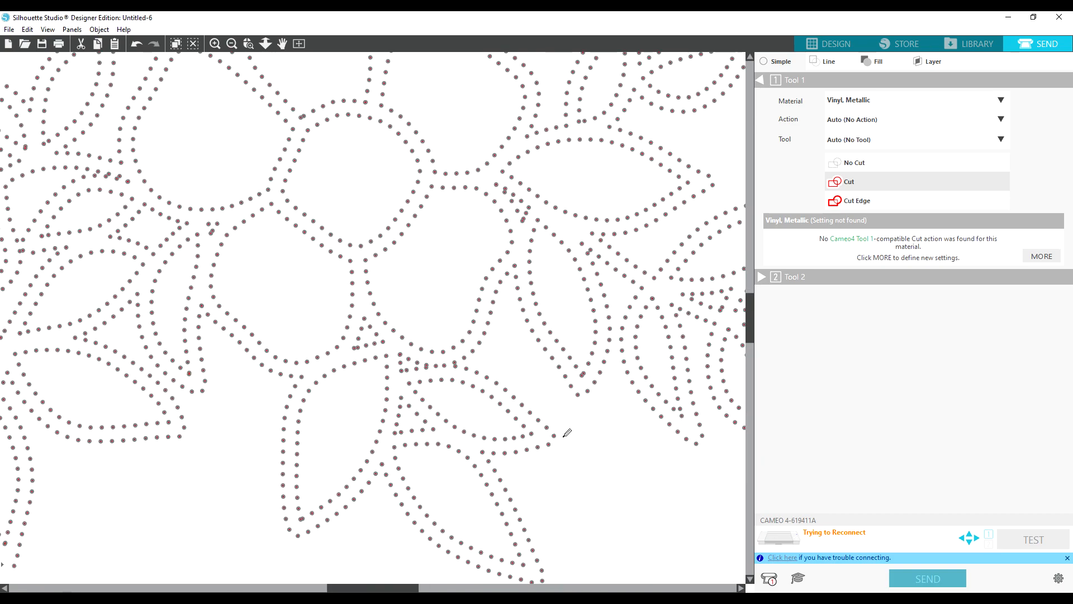
pyautogui.scroll(-5, 567, 433)
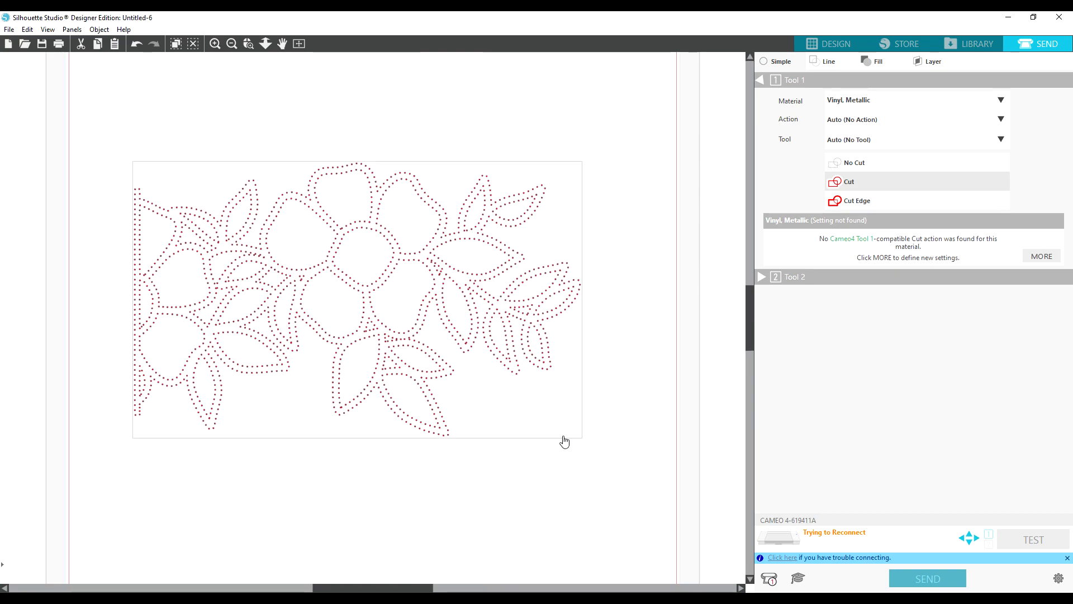
pyautogui.scroll(-3, 567, 433)
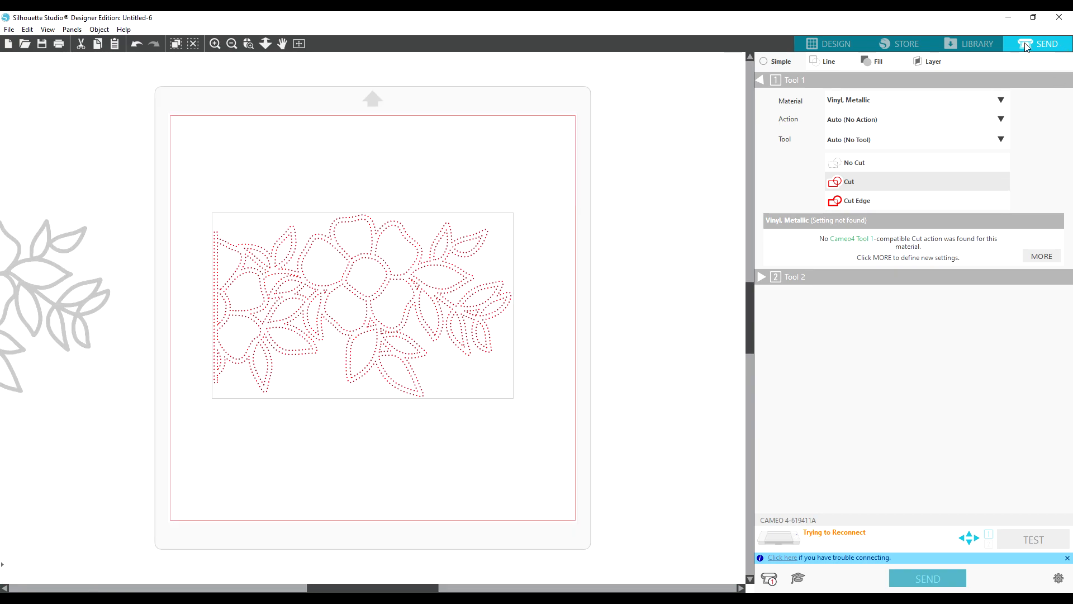
pyautogui.click(837, 48)
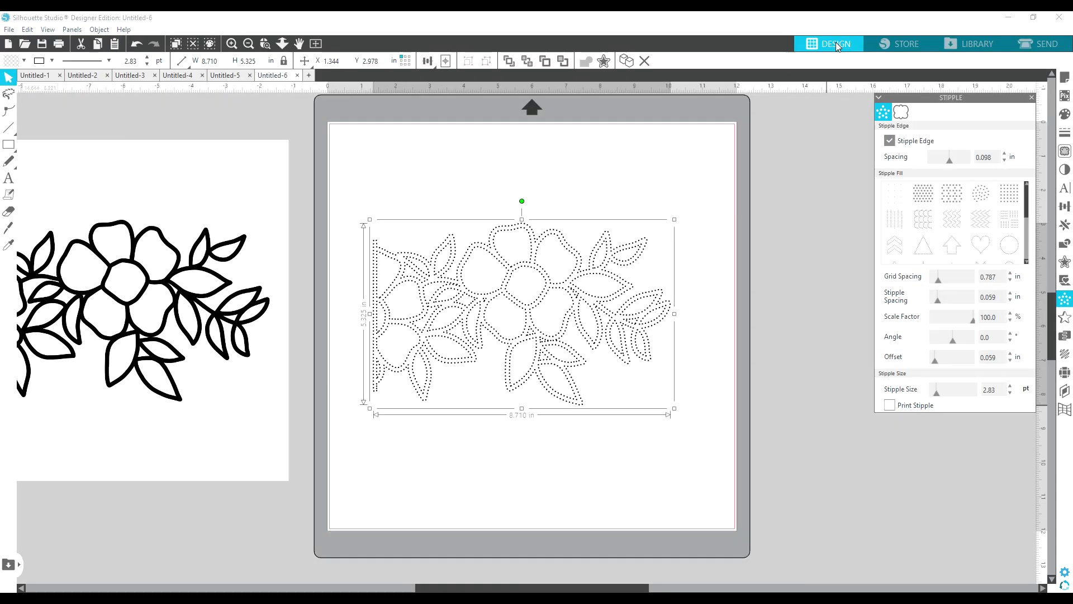
# Step: Deselect the stippled floral design and trace the area around all of its dots
pyautogui.click(676, 203)
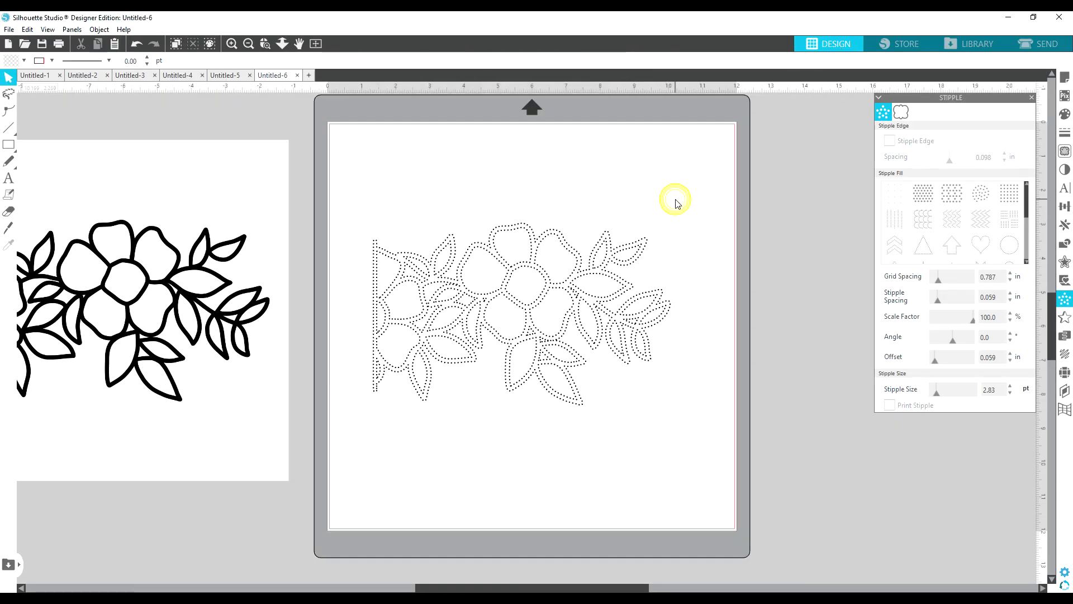
pyautogui.click(1065, 152)
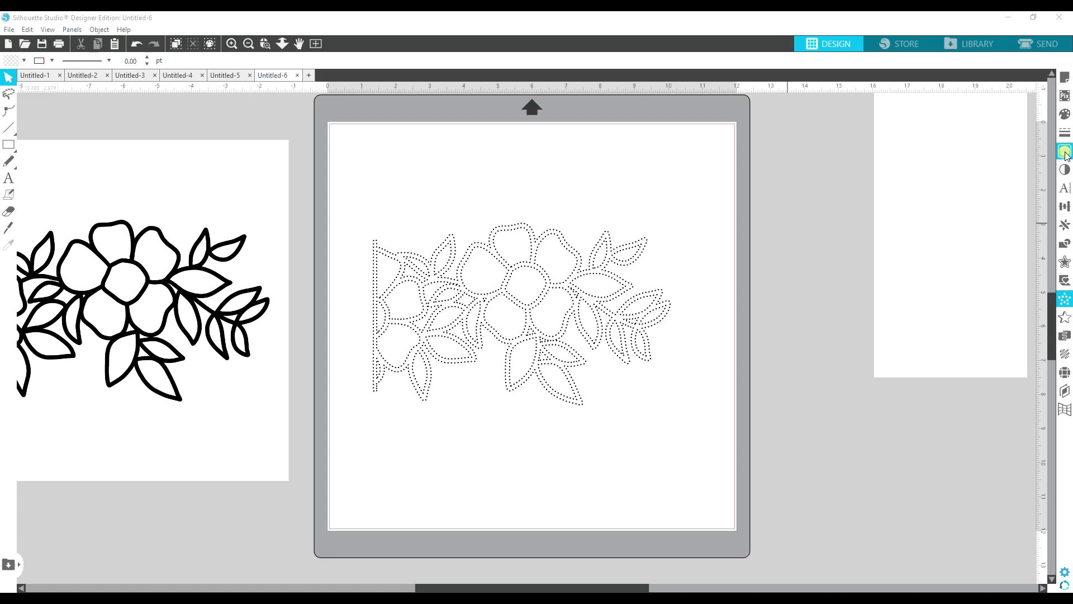
pyautogui.click(892, 145)
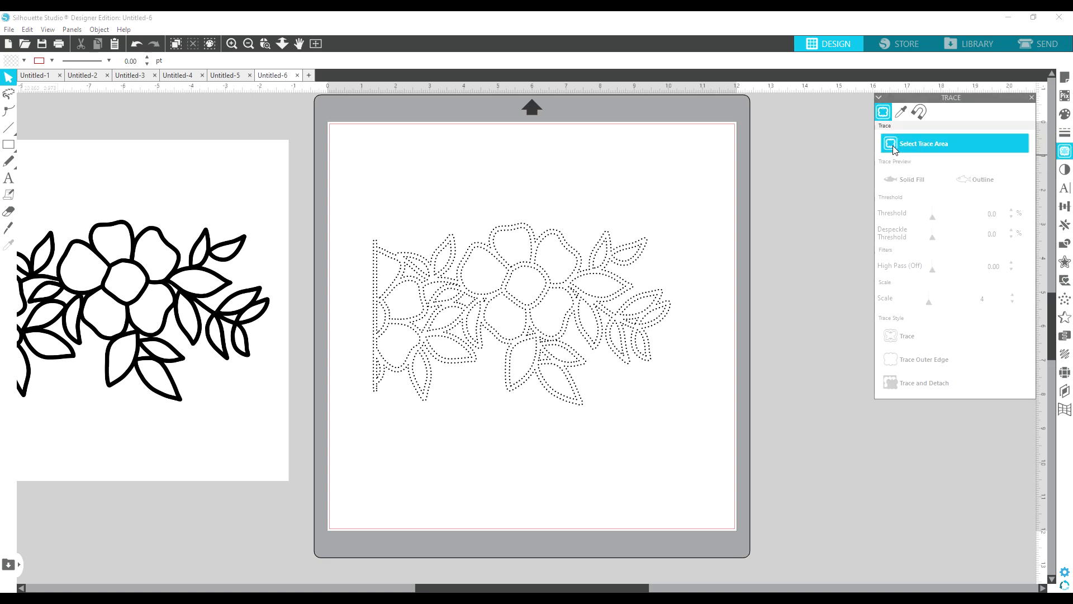
pyautogui.moveTo(344, 197)
pyautogui.mouseDown()
pyautogui.moveTo(541, 353)
pyautogui.moveTo(704, 443)
pyautogui.mouseUp()
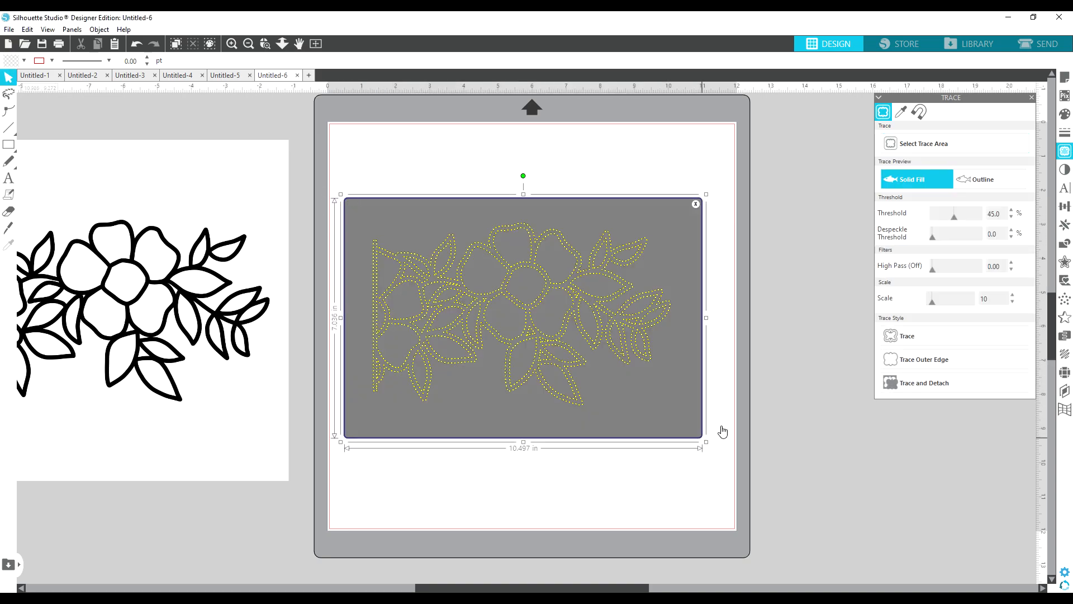
pyautogui.click(889, 336)
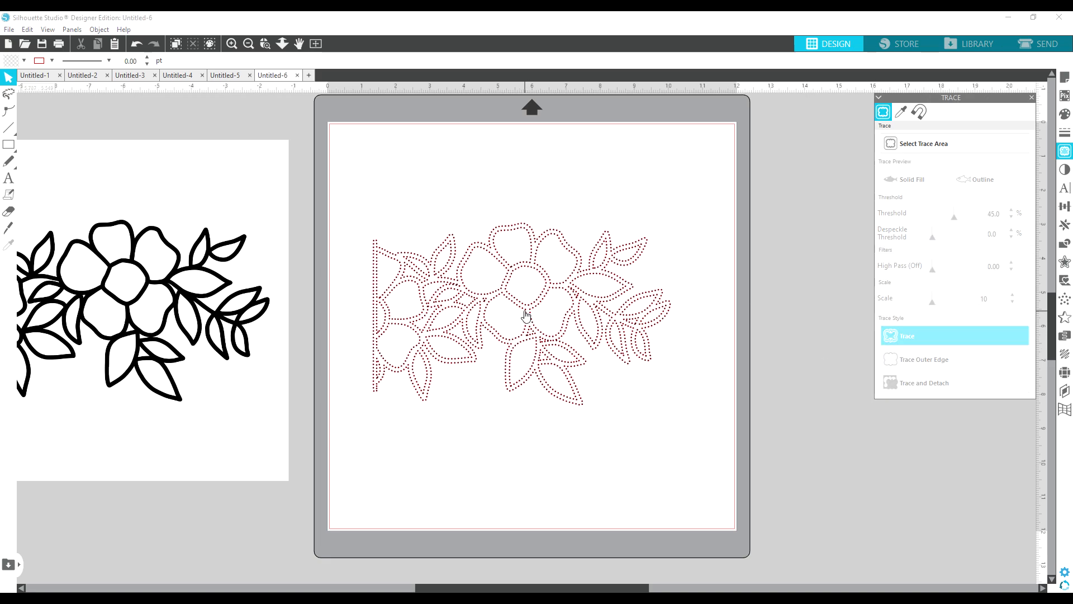
# Step: Separate the traced dots from the stippled design, moving the stippled original off the mat and the trace back to the mat's middle
pyautogui.moveTo(524, 311)
pyautogui.mouseDown()
pyautogui.moveTo(566, 337)
pyautogui.moveTo(559, 394)
pyautogui.mouseUp()
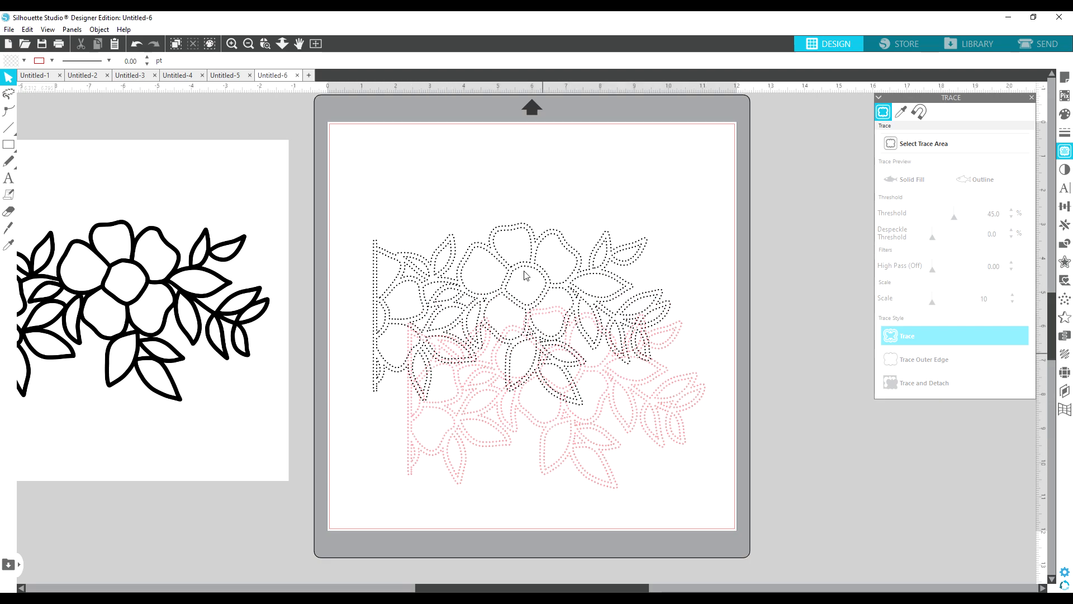
pyautogui.moveTo(530, 267)
pyautogui.mouseDown()
pyautogui.moveTo(936, 212)
pyautogui.moveTo(944, 181)
pyautogui.mouseUp()
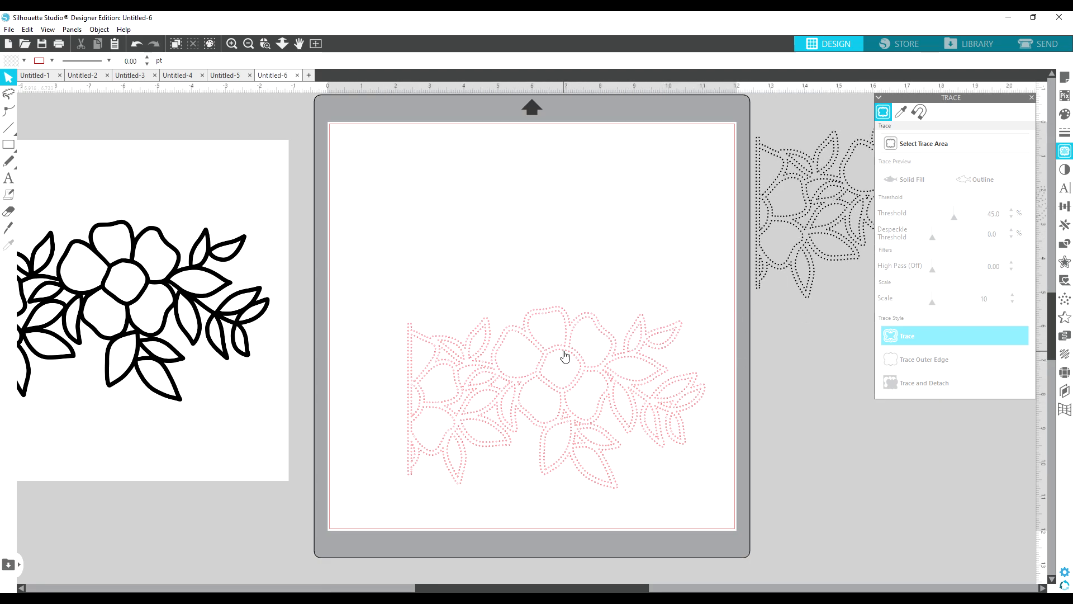
pyautogui.moveTo(564, 352); pyautogui.dragTo(540, 268)
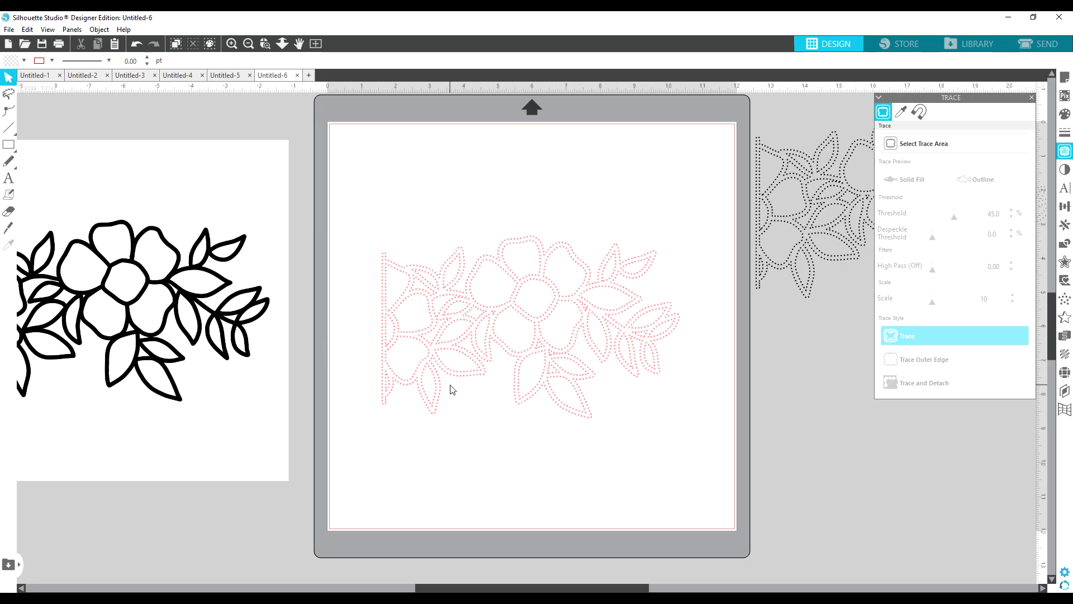
# Step: Inspect the traced dots up close and check their cut lines in the send preview before returning to the design workspace
pyautogui.scroll(6, 453, 389)
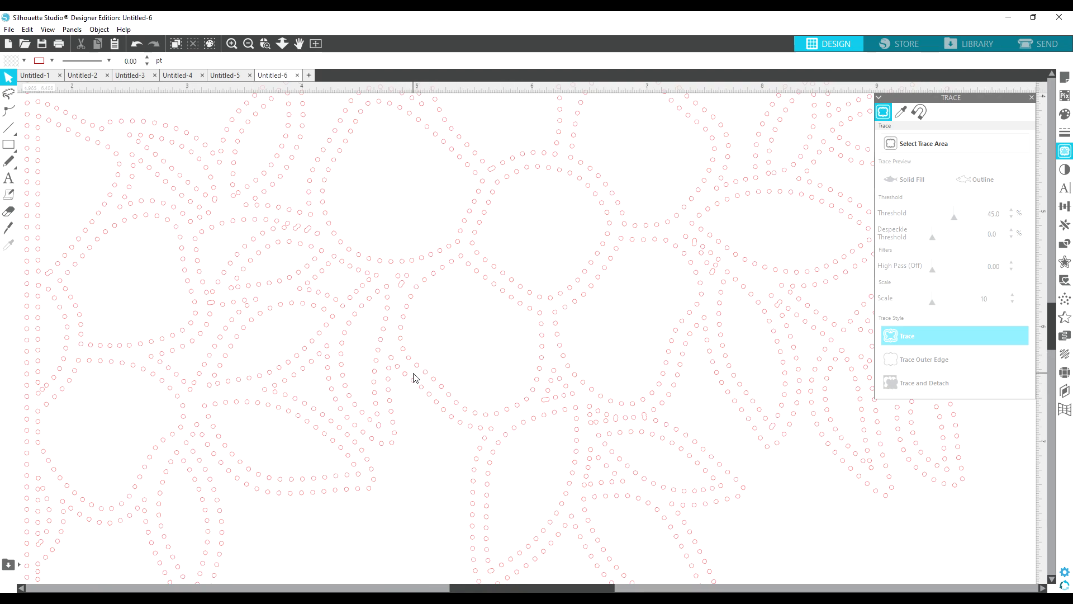
pyautogui.scroll(-6, 414, 378)
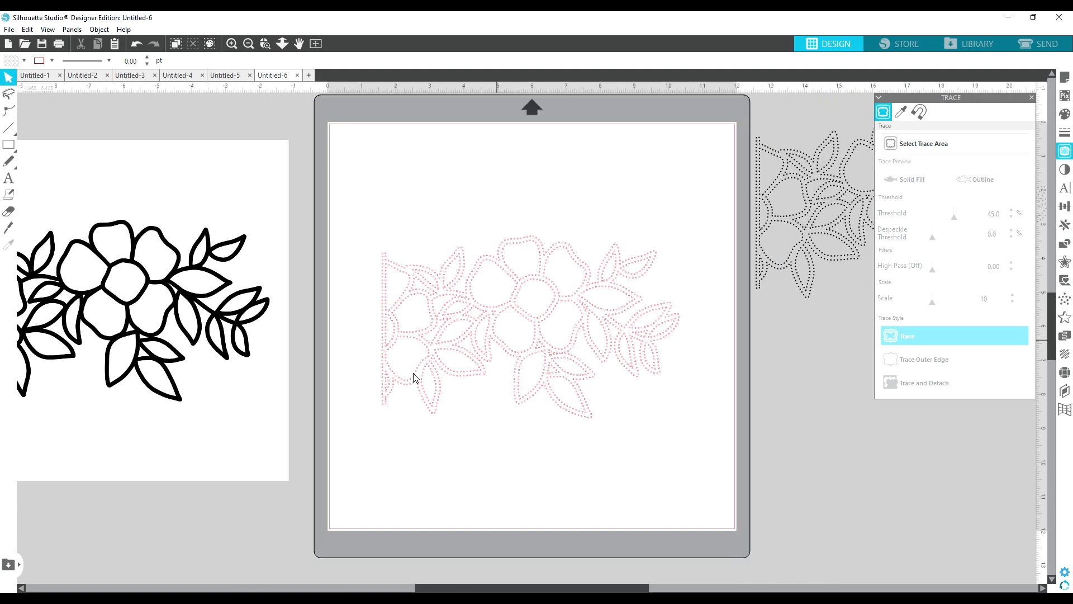
pyautogui.click(1038, 44)
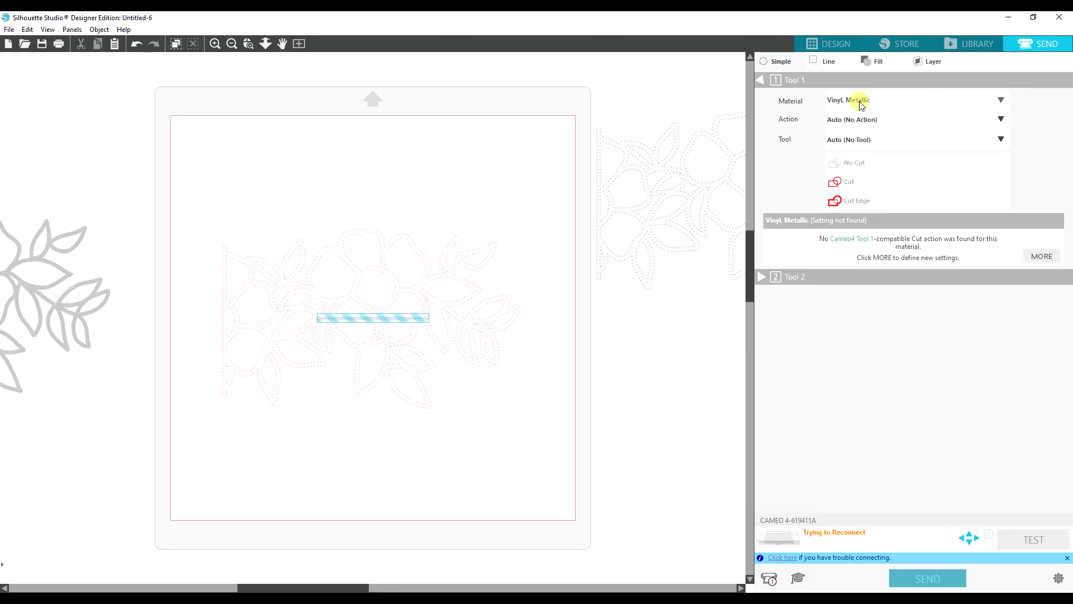
pyautogui.click(861, 103)
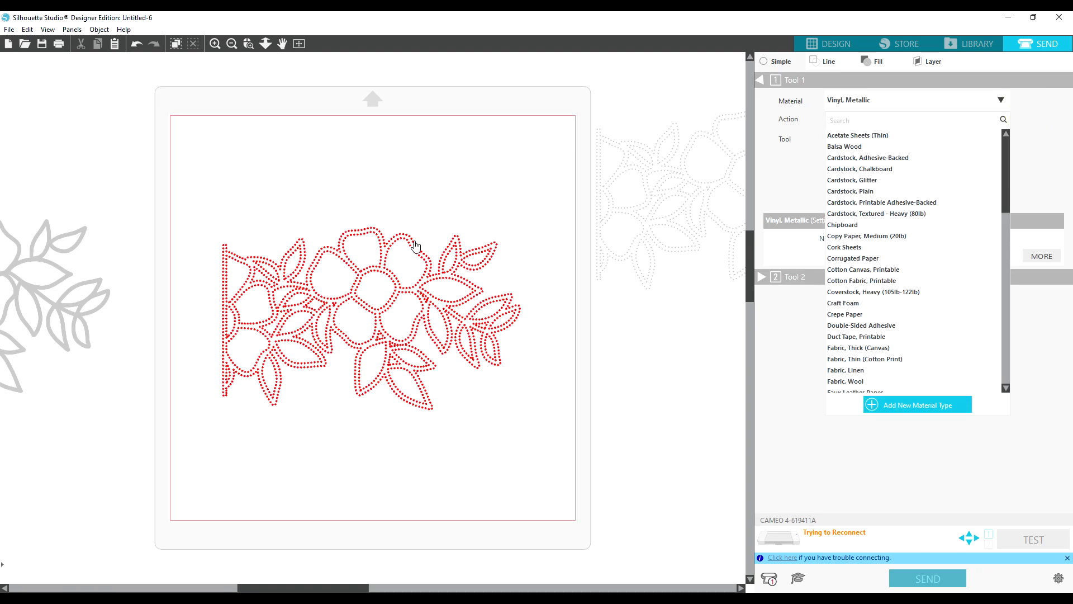
pyautogui.click(416, 246)
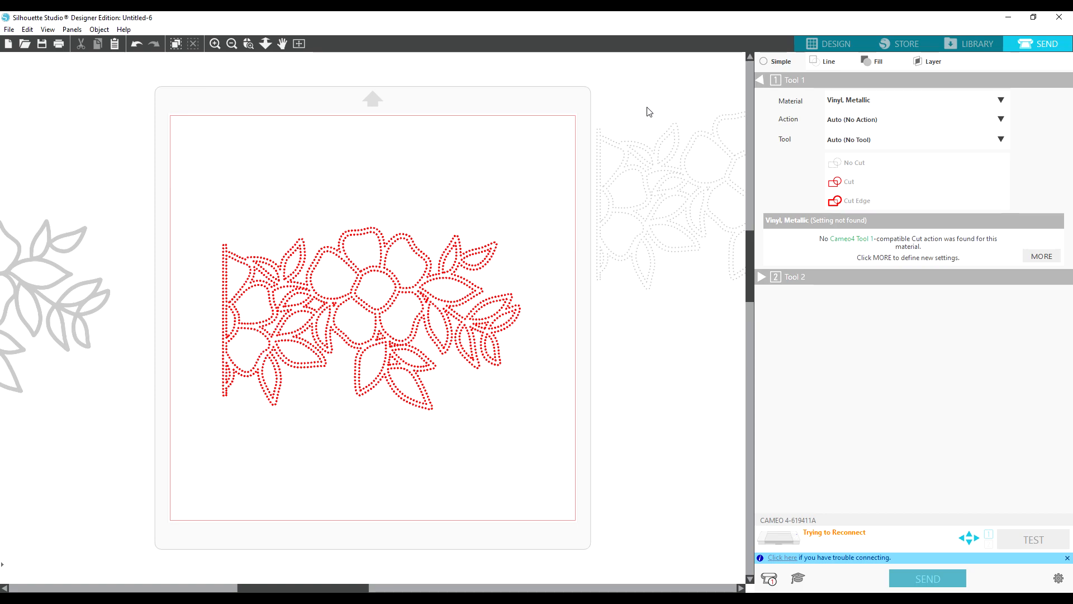
pyautogui.click(830, 45)
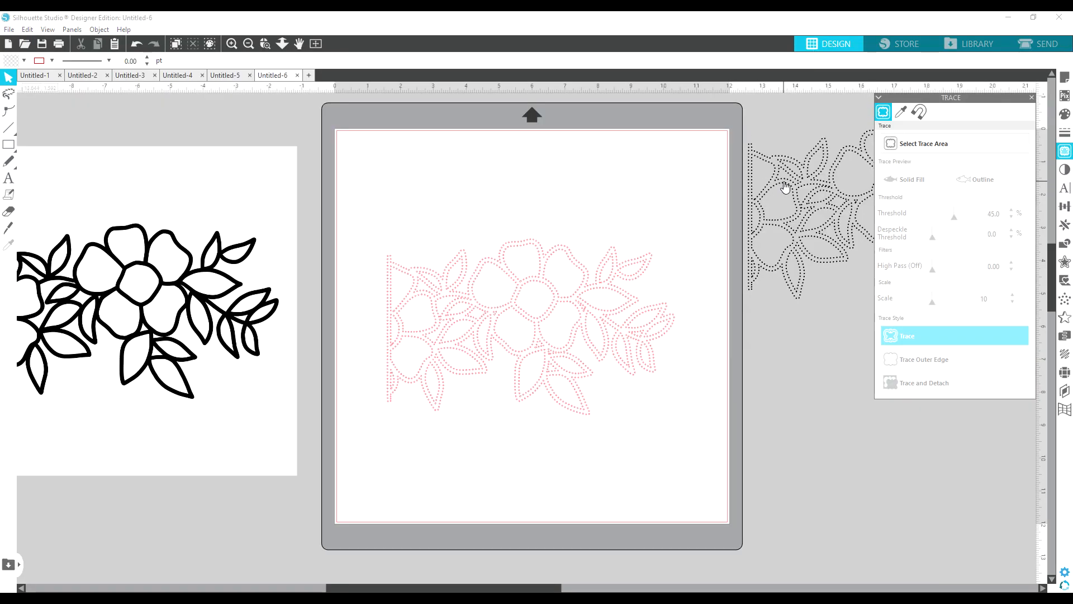
# Step: Move both dotted floral versions clear of the mat and place the original floral line drawing back on it
pyautogui.moveTo(783, 183); pyautogui.dragTo(871, 228)
pyautogui.click(747, 225)
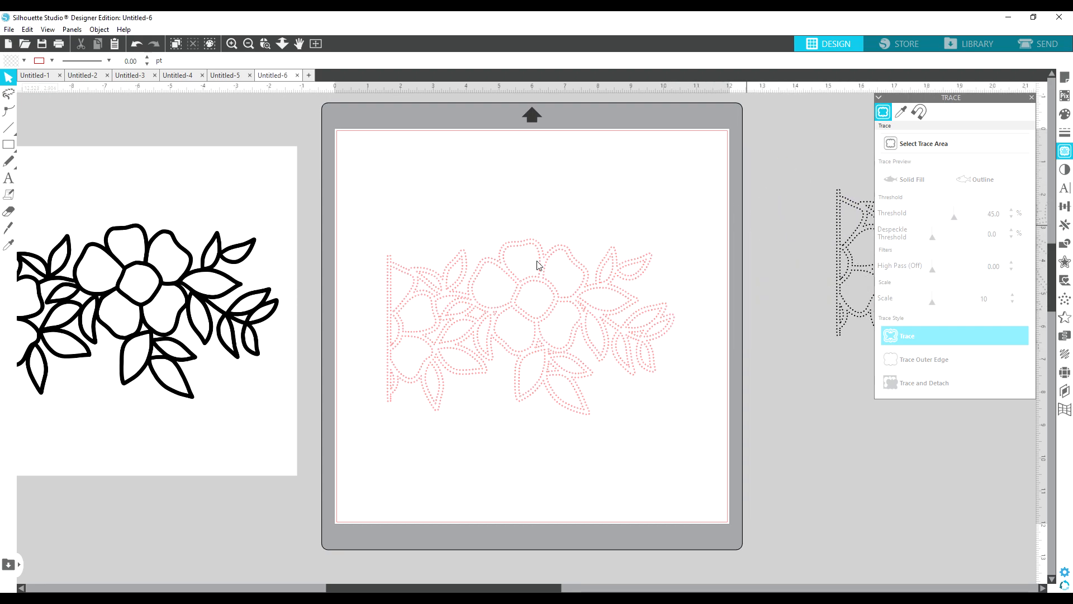
pyautogui.moveTo(534, 258); pyautogui.dragTo(951, 383)
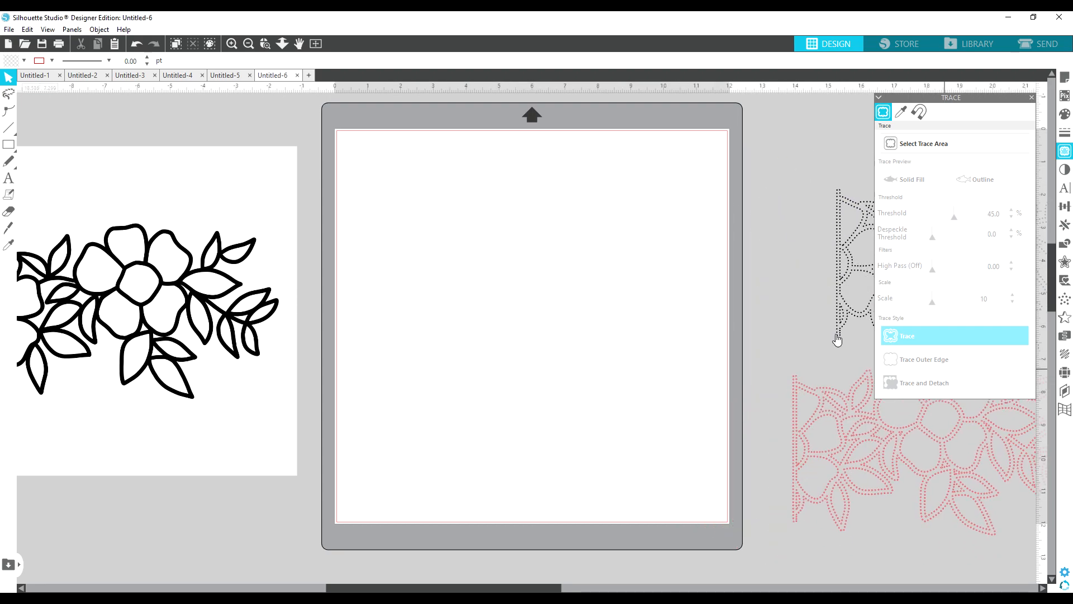
pyautogui.moveTo(201, 276)
pyautogui.mouseDown()
pyautogui.moveTo(620, 303)
pyautogui.moveTo(603, 297)
pyautogui.mouseUp()
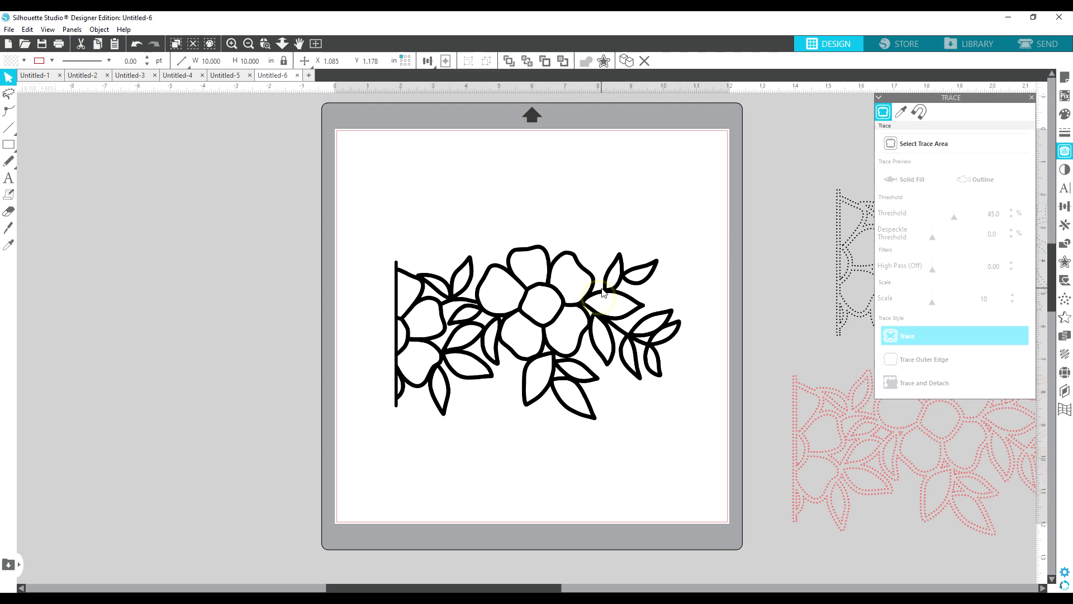
# Step: Reposition the black stippled design and the red traced dots beside the mat, leaving nothing selected
pyautogui.moveTo(844, 254); pyautogui.dragTo(824, 207)
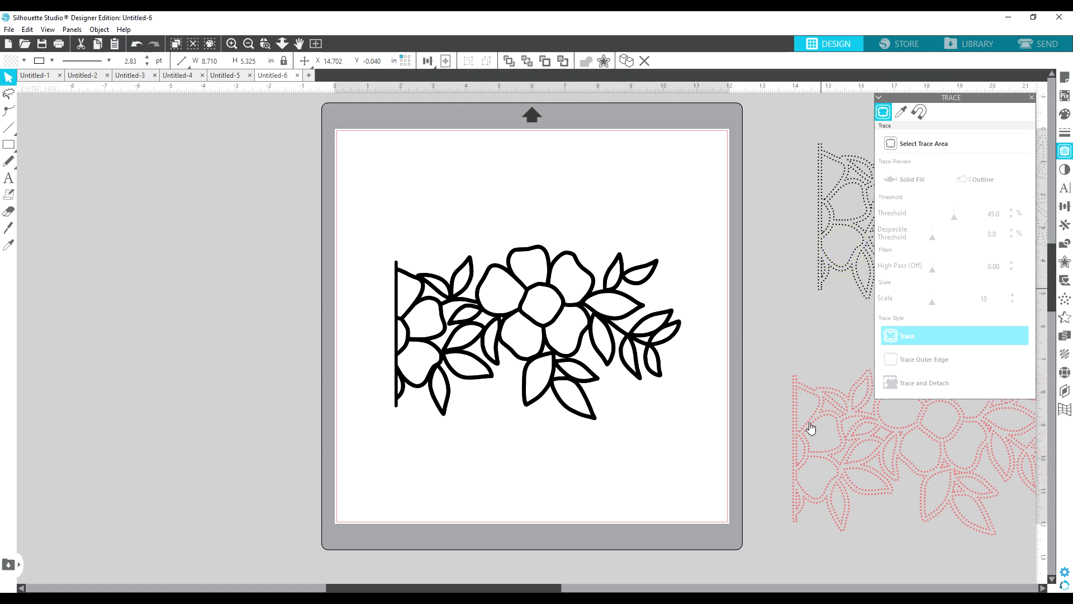
pyautogui.moveTo(805, 399); pyautogui.dragTo(790, 376)
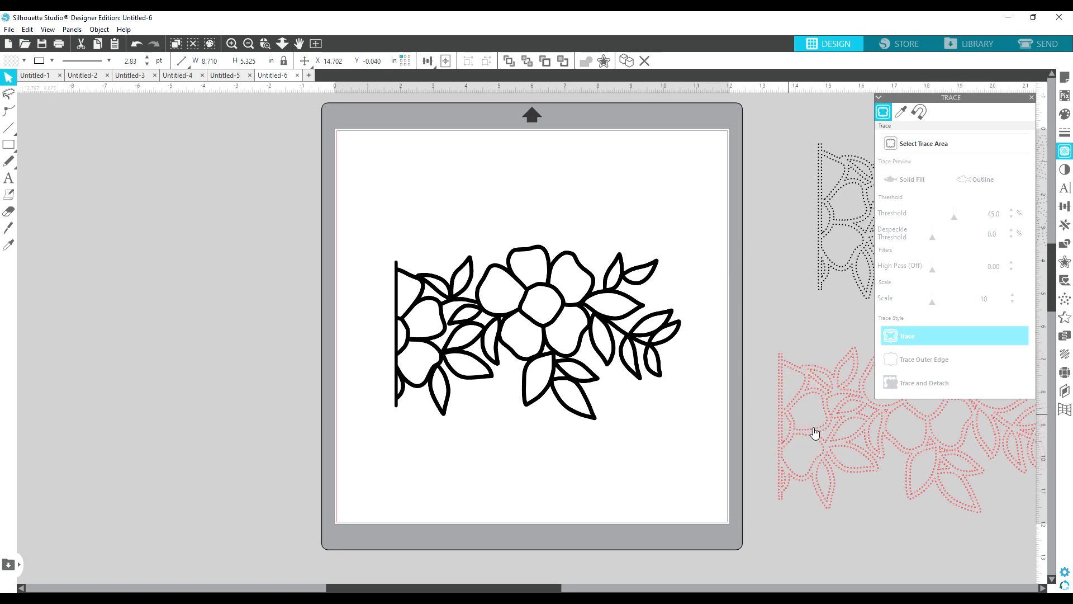
pyautogui.click(787, 417)
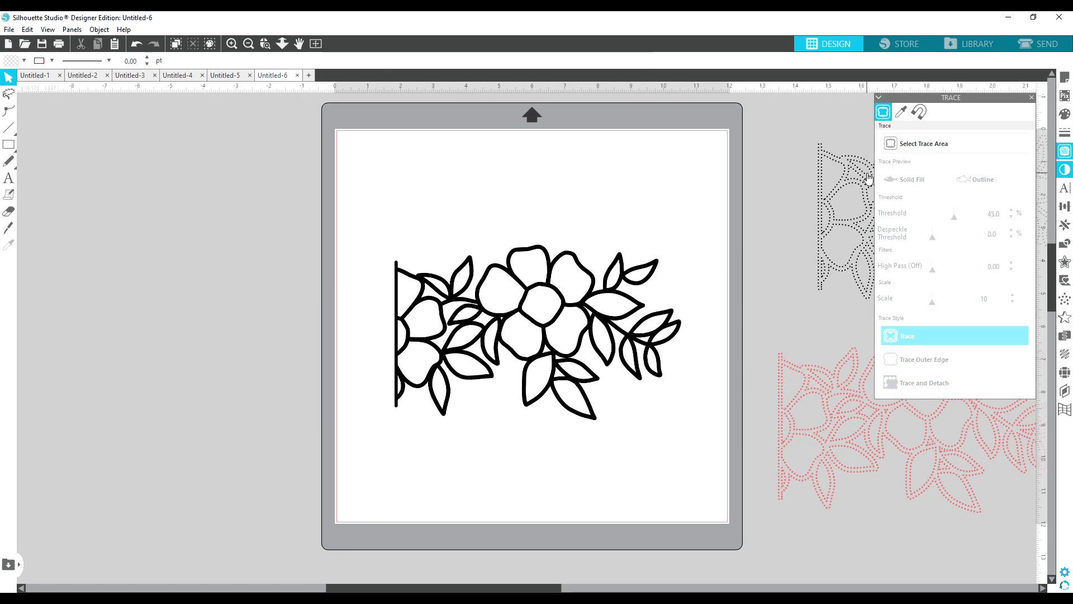
# Step: Trace the area around the floral line drawing on the mat and move the original drawing off the mat
pyautogui.click(906, 143)
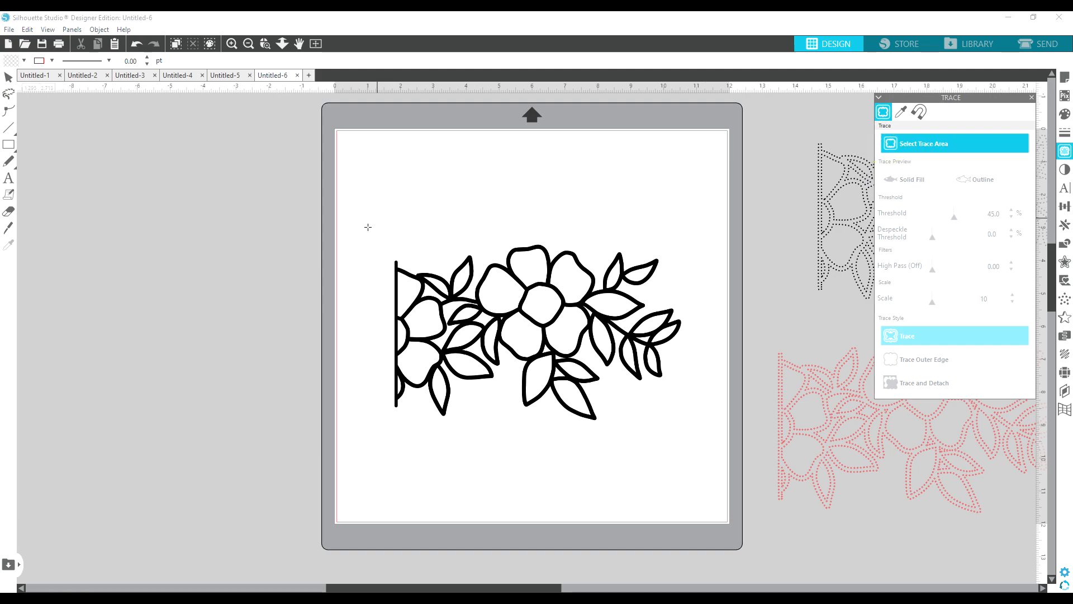
pyautogui.moveTo(368, 213); pyautogui.dragTo(369, 216)
pyautogui.moveTo(423, 244)
pyautogui.mouseDown()
pyautogui.moveTo(727, 482)
pyautogui.moveTo(703, 476)
pyautogui.mouseUp()
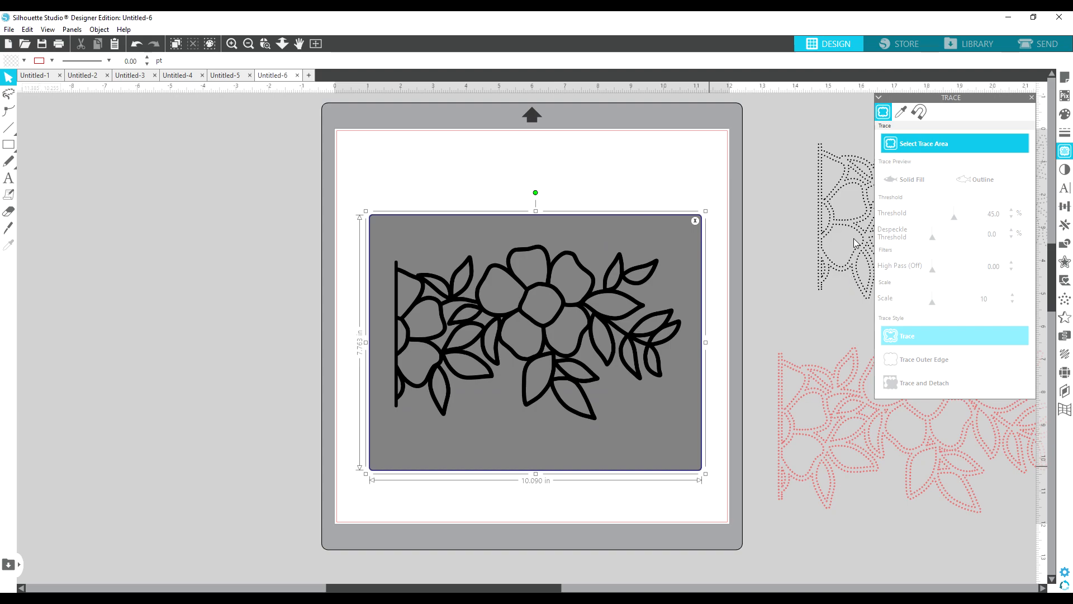
pyautogui.click(891, 336)
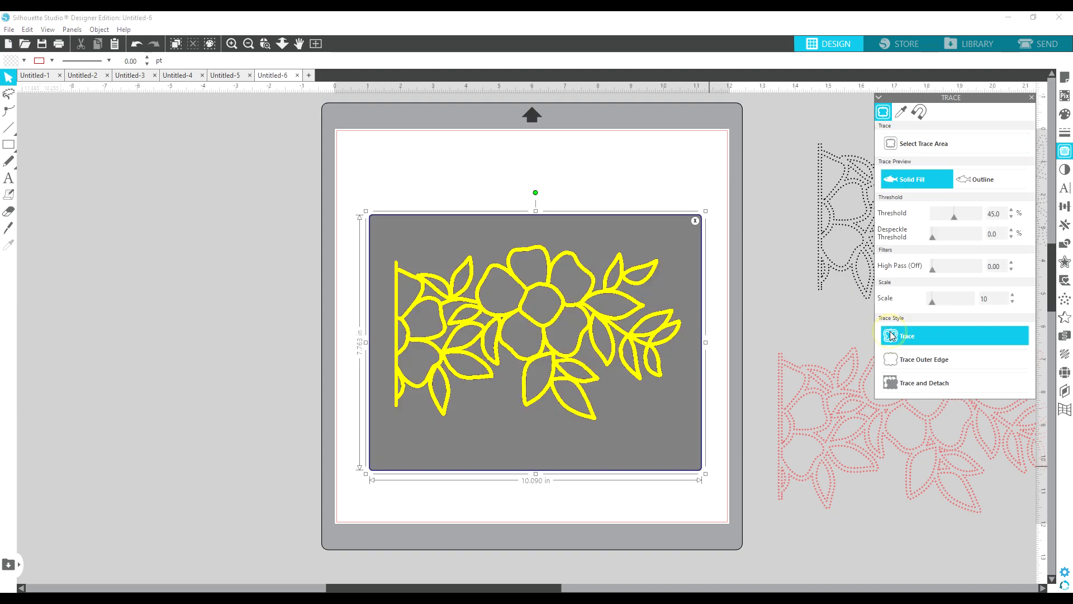
pyautogui.moveTo(553, 312); pyautogui.dragTo(193, 312)
# Step: Select the traced floral outline on the mat and apply an edge stipple to it
pyautogui.click(548, 323)
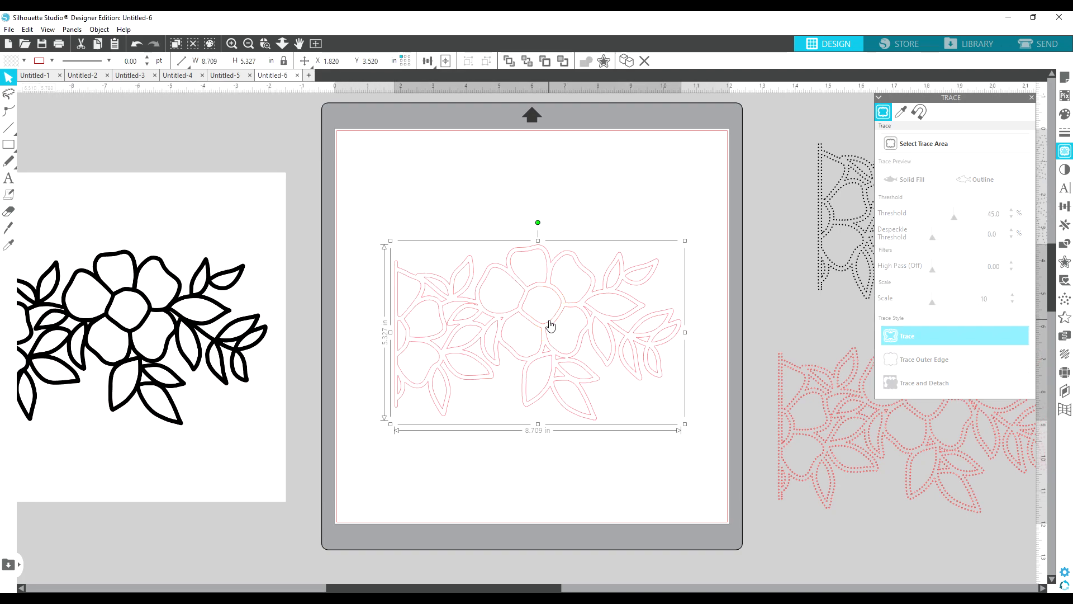
pyautogui.click(1065, 299)
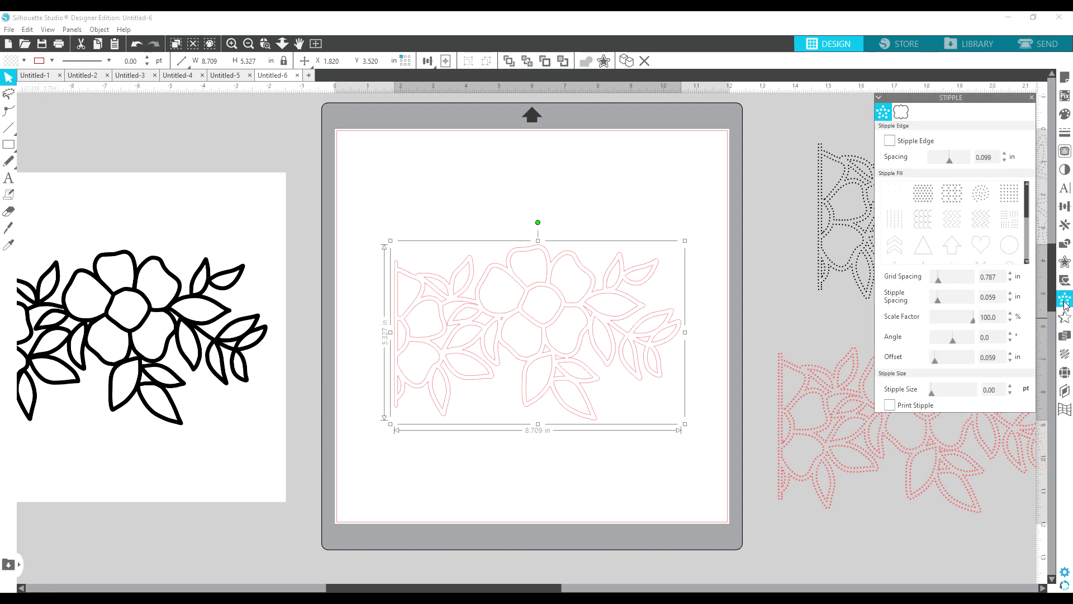
pyautogui.click(889, 141)
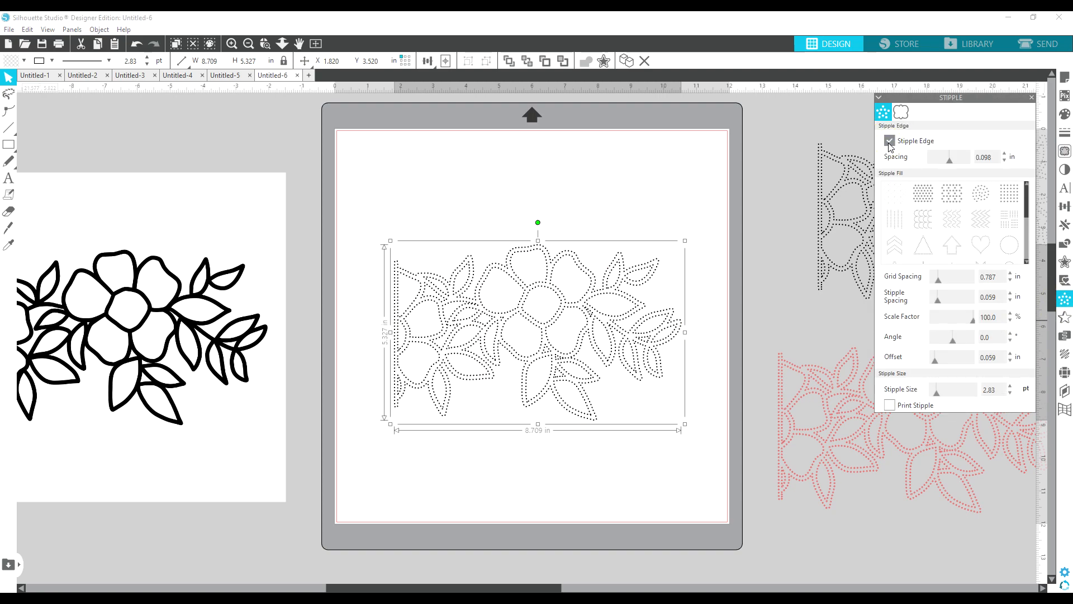
# Step: Examine the stippled dots up close, especially where they crowd together between the leaves and petals
pyautogui.press('i')
pyautogui.hotkey('ctrl', '+')
pyautogui.hotkey('ctrl', '+')
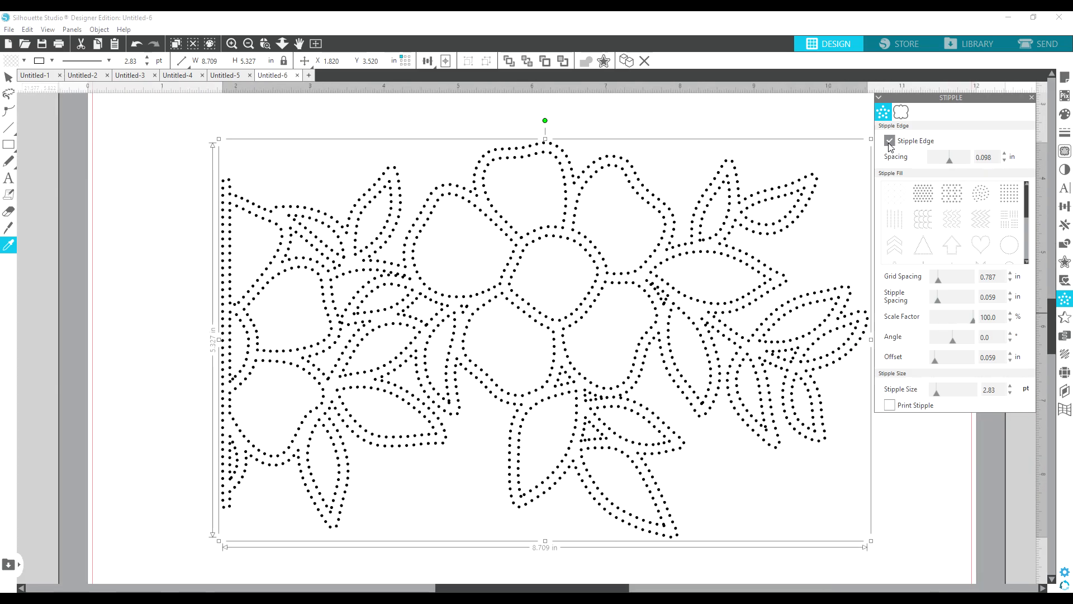
pyautogui.hotkey('ctrl', '+')
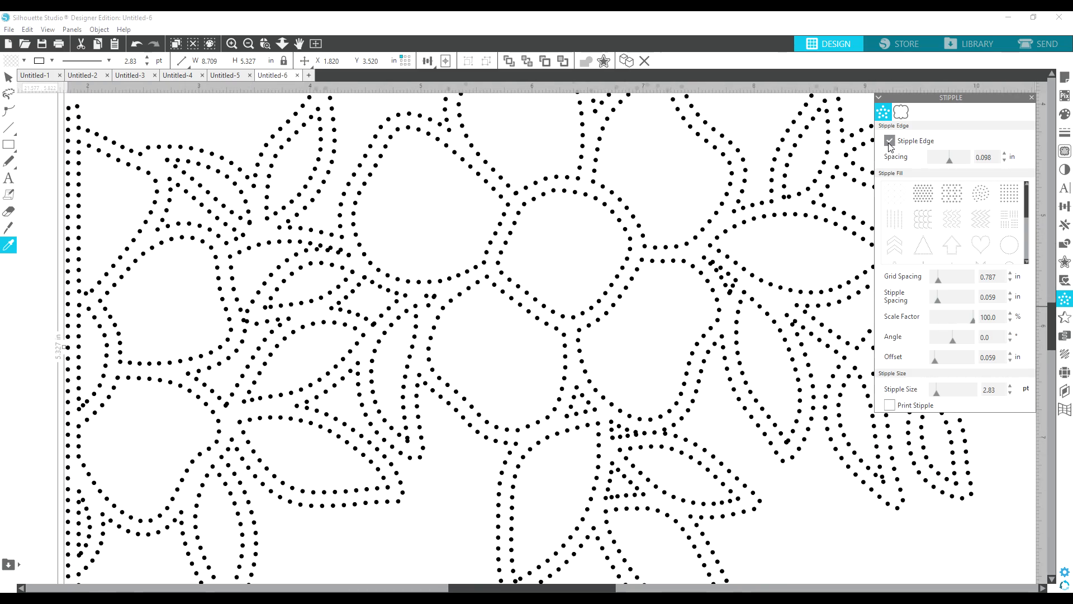
pyautogui.press('v')
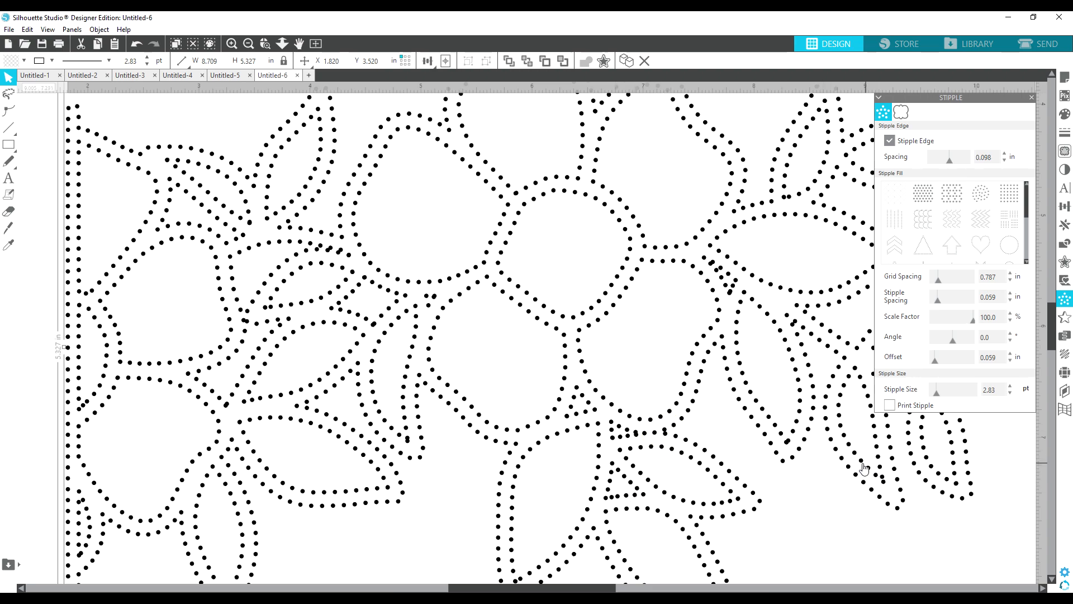
pyautogui.click(788, 447)
pyautogui.click(339, 252)
pyautogui.click(328, 250)
pyautogui.click(338, 248)
pyautogui.click(328, 247)
pyautogui.click(952, 242)
# Step: Try edge stipple spacings down to 0.040 in on the floral design and settle on 0.080 in
pyautogui.click(1004, 161)
pyautogui.click(1004, 161)
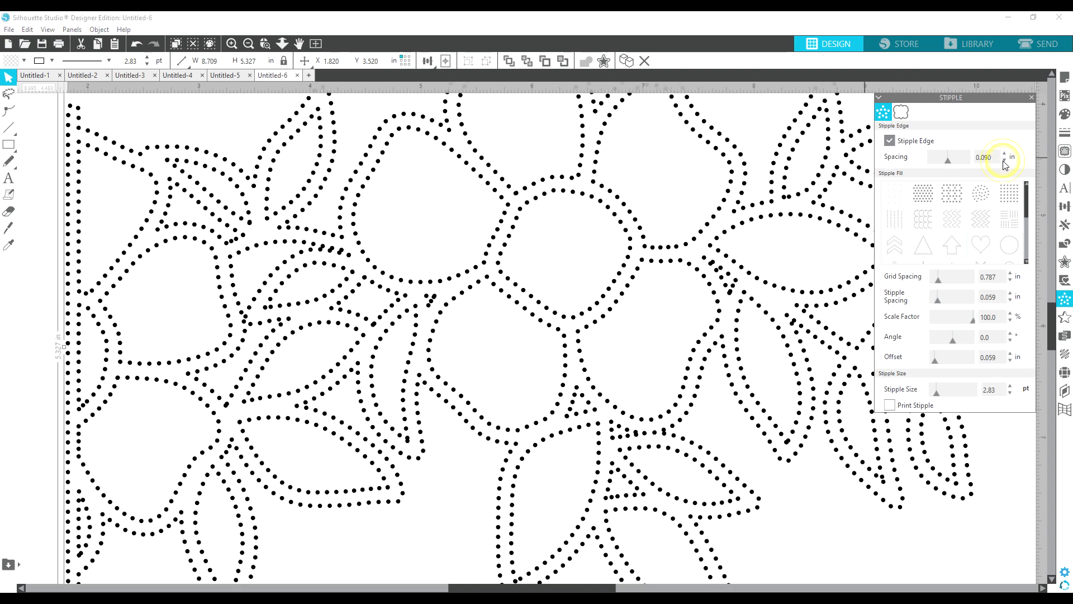
pyautogui.click(1005, 162)
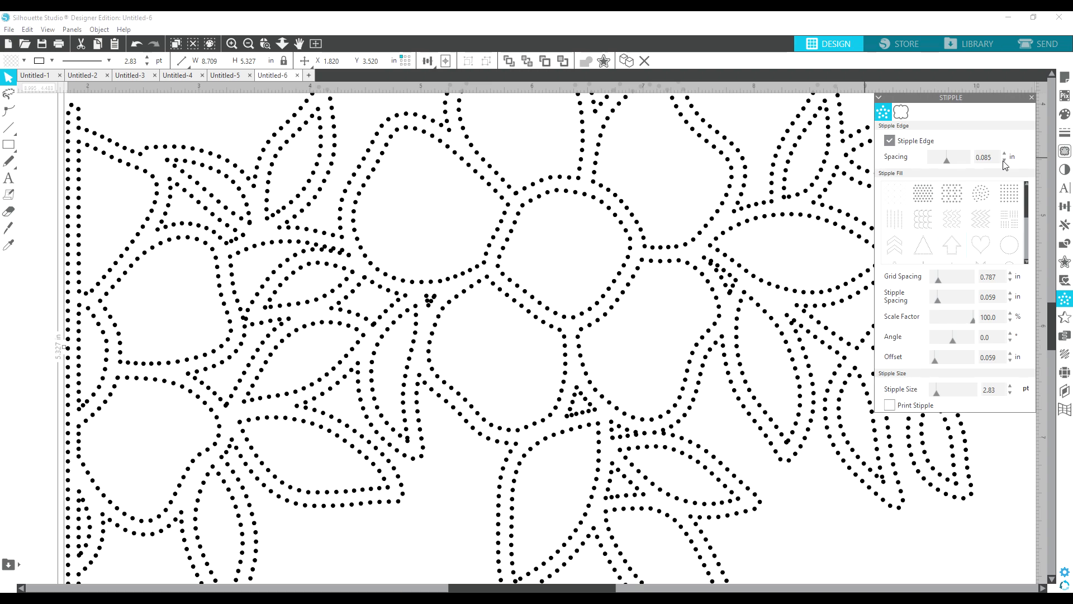
pyautogui.click(1004, 161)
pyautogui.click(1004, 162)
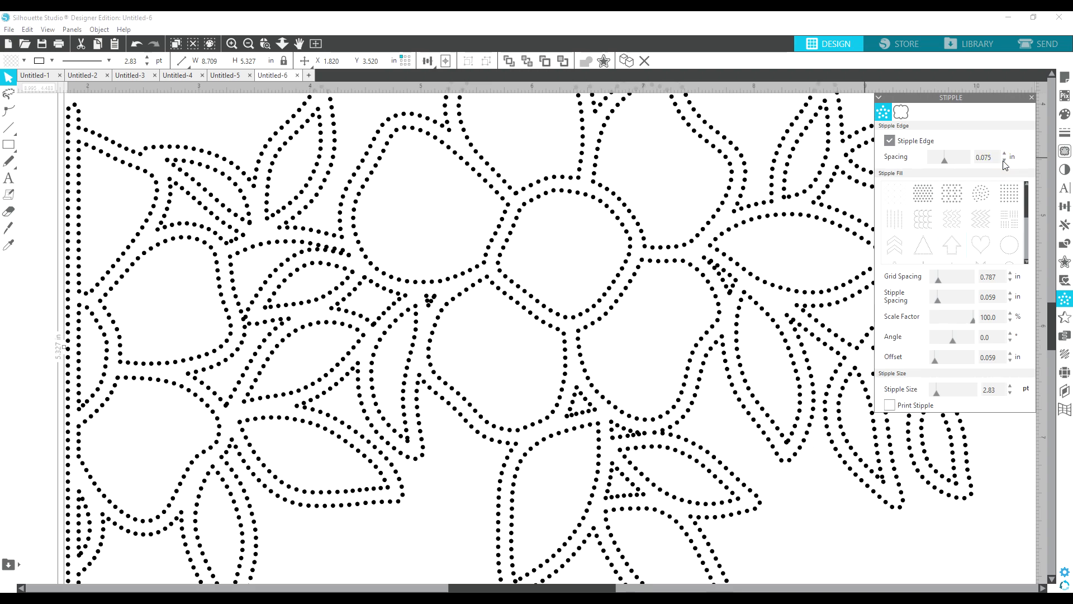
pyautogui.click(1004, 162)
pyautogui.click(1004, 161)
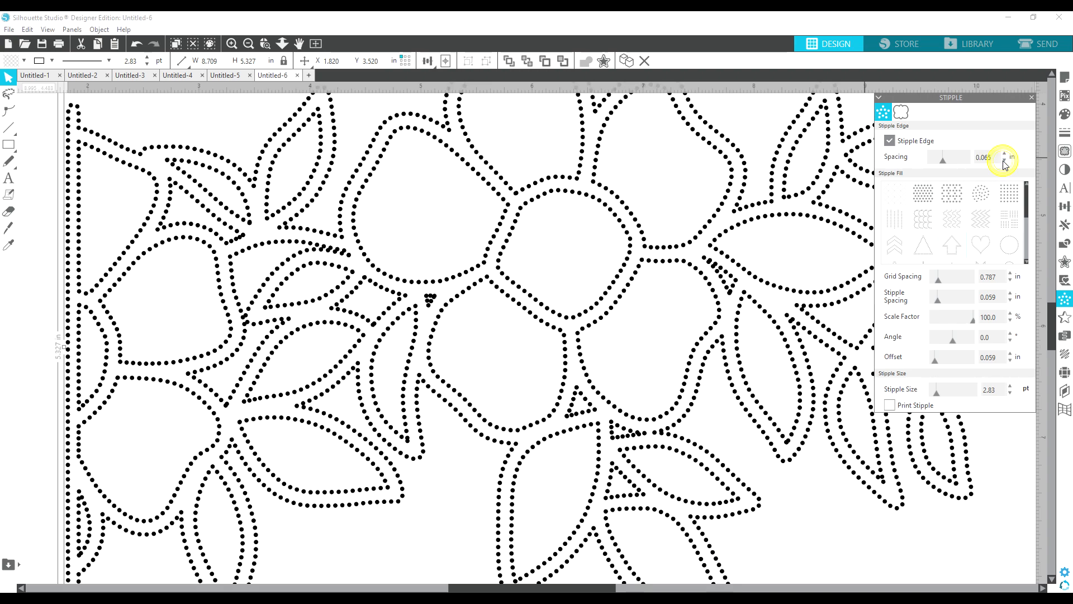
pyautogui.click(1004, 161)
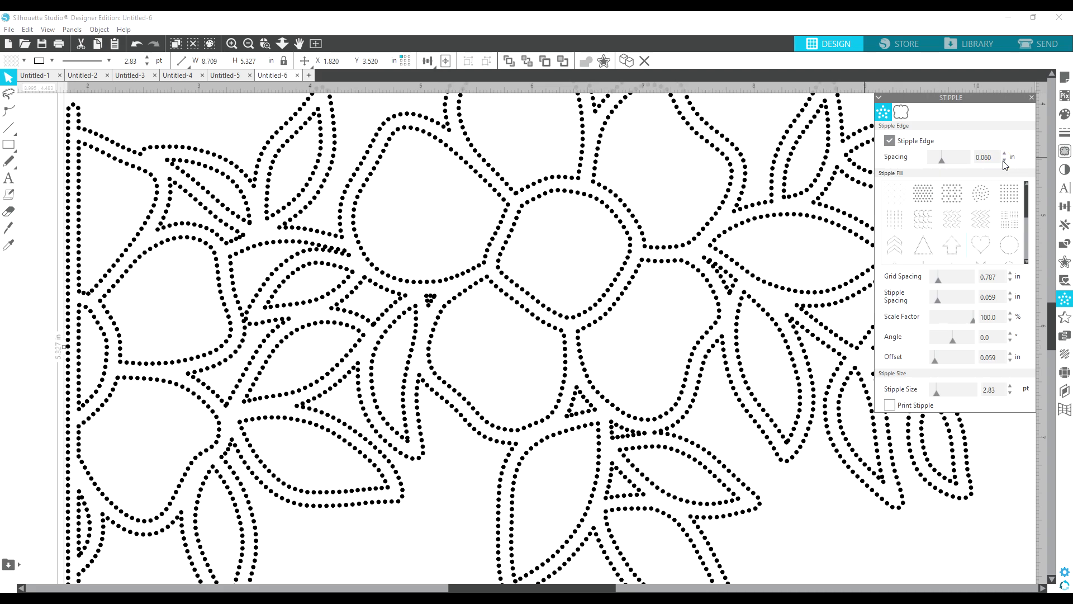
pyautogui.click(1004, 162)
pyautogui.click(1004, 161)
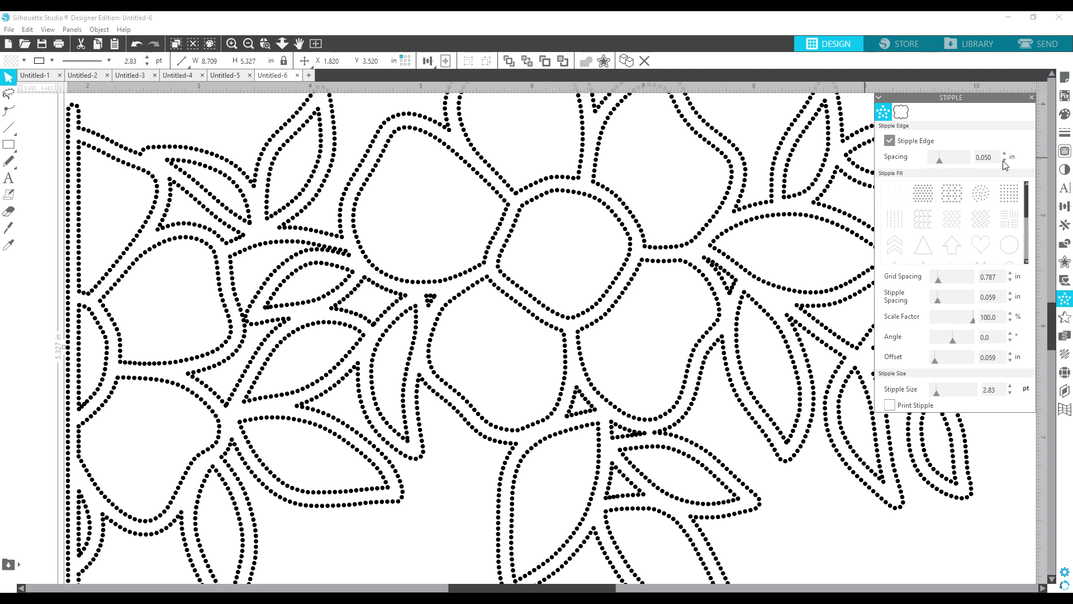
pyautogui.click(1004, 162)
pyautogui.click(1004, 162)
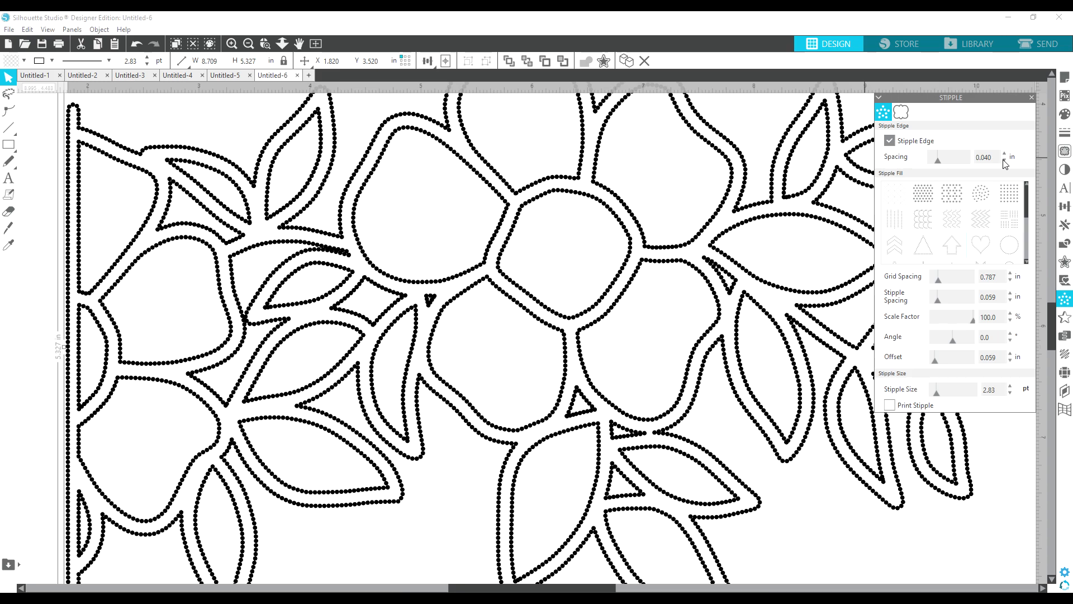
pyautogui.click(1004, 153)
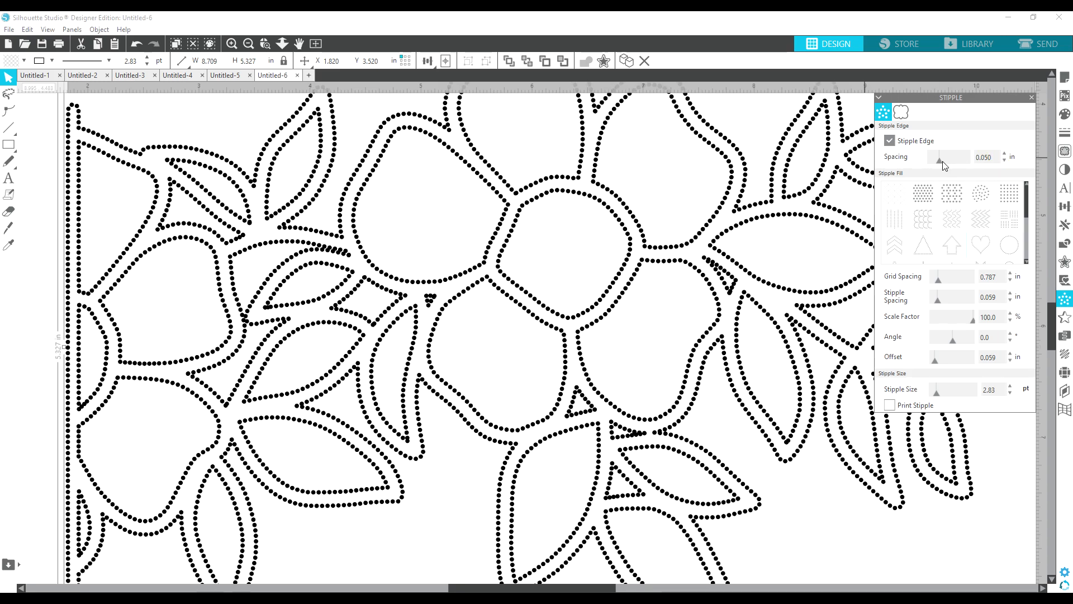
pyautogui.moveTo(943, 165)
pyautogui.mouseDown()
pyautogui.moveTo(961, 166)
pyautogui.moveTo(941, 153)
pyautogui.moveTo(949, 159)
pyautogui.mouseUp()
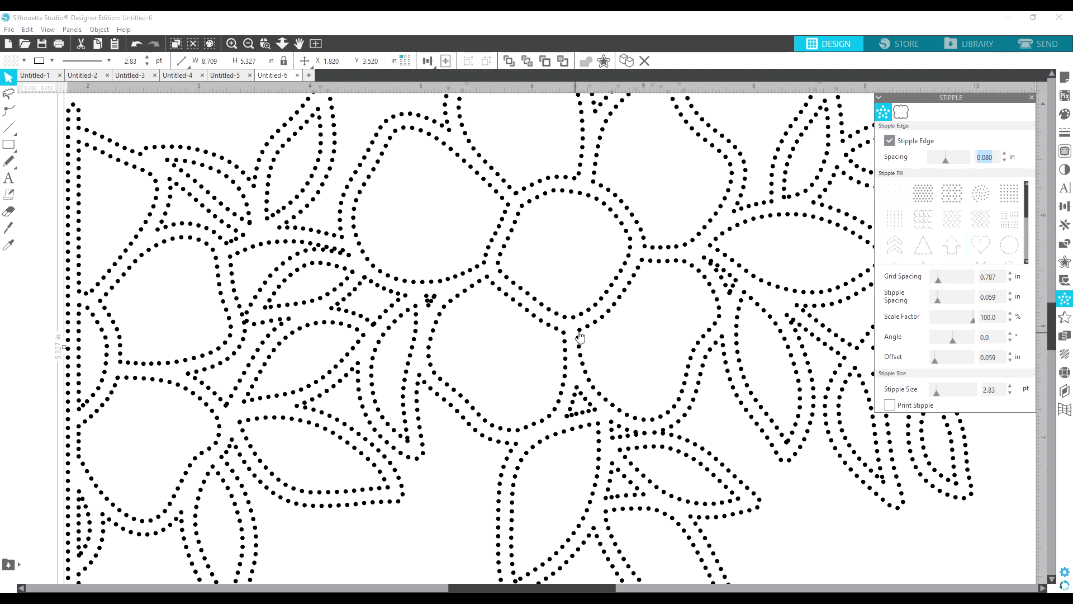
# Step: Set the floral design's stipple size to 1.50 pt and its edge stipple spacing to 0.075 in
pyautogui.click(889, 393)
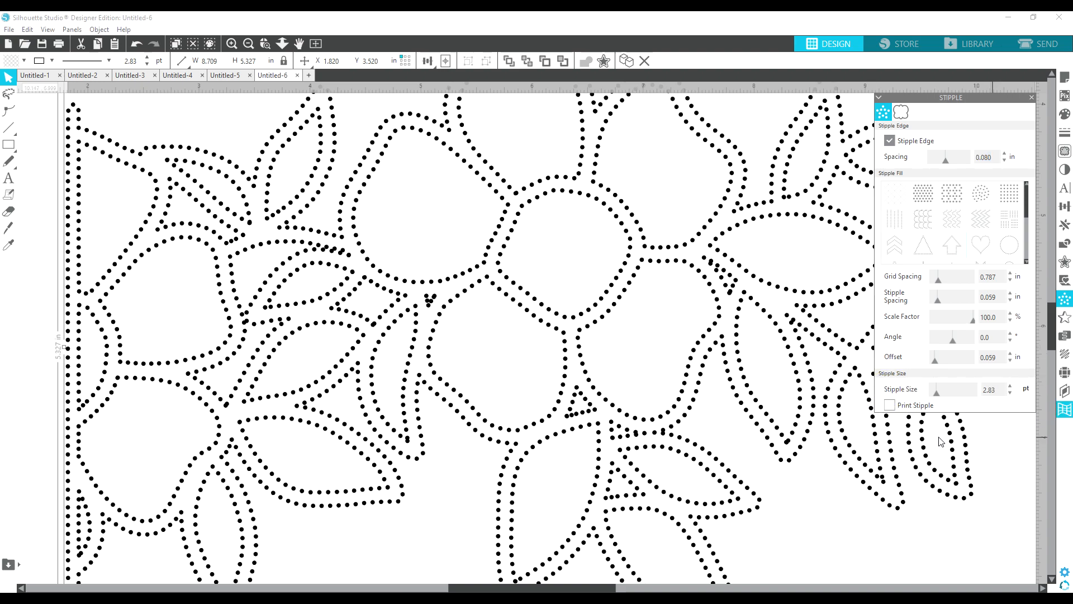
pyautogui.click(1010, 393)
pyautogui.click(1011, 393)
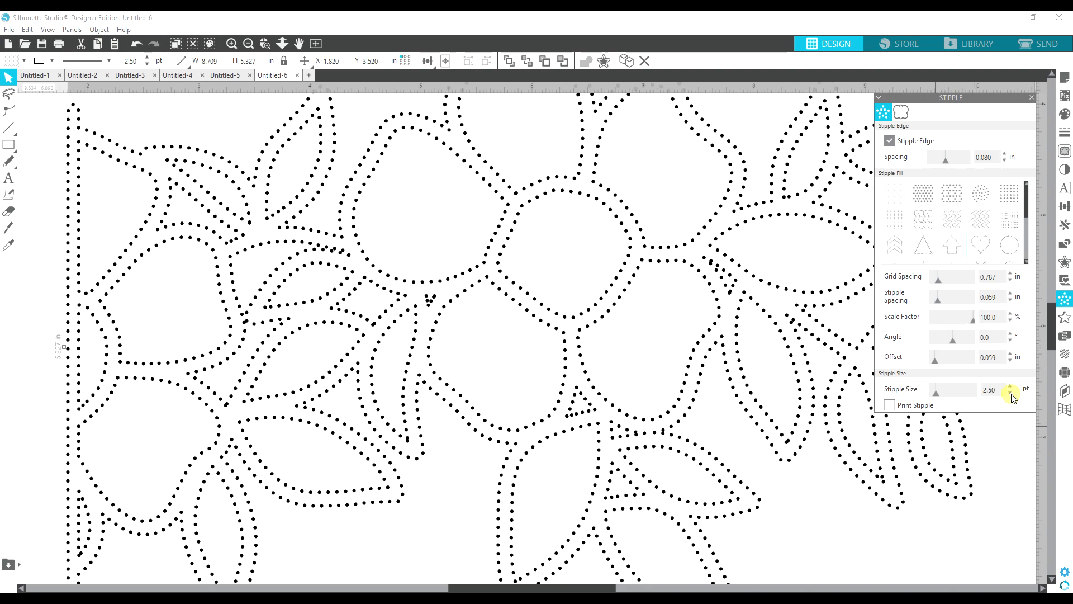
pyautogui.click(1011, 394)
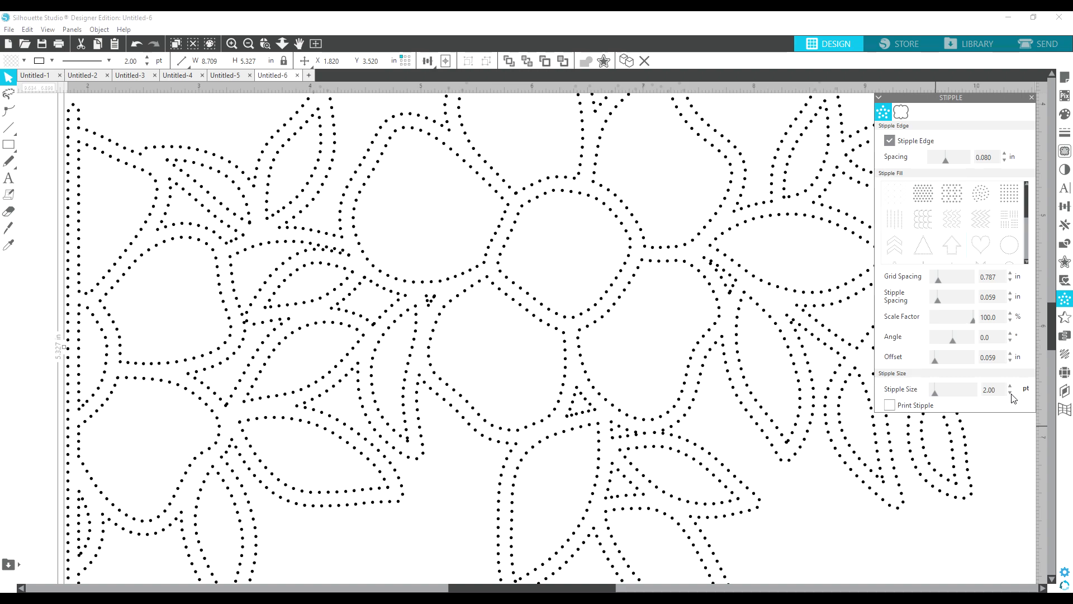
pyautogui.click(1011, 394)
pyautogui.click(1011, 394)
pyautogui.click(1011, 393)
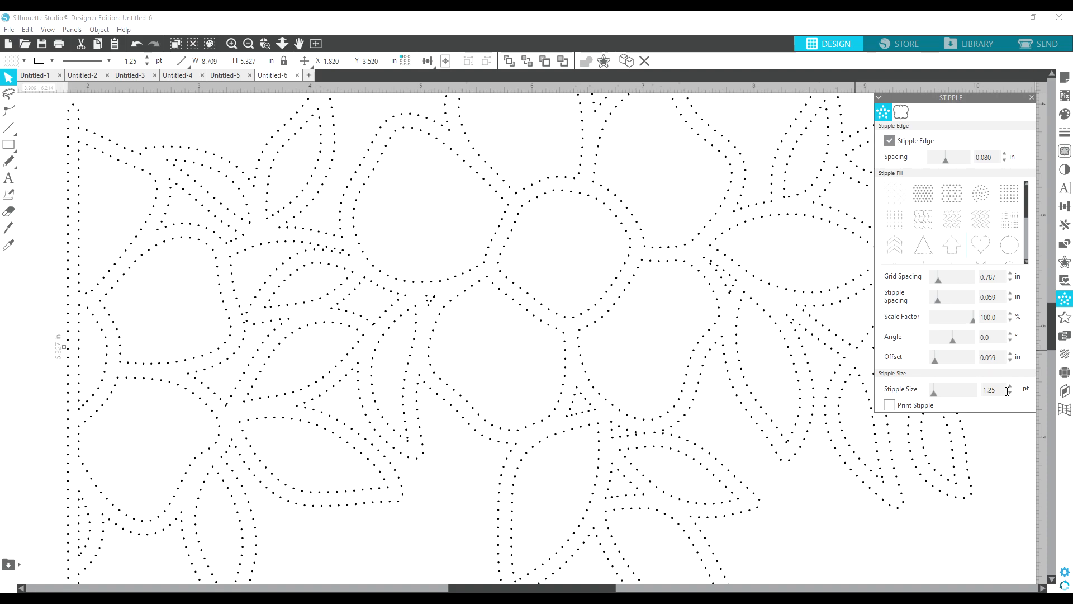
pyautogui.click(1010, 386)
pyautogui.click(1009, 387)
pyautogui.click(1010, 394)
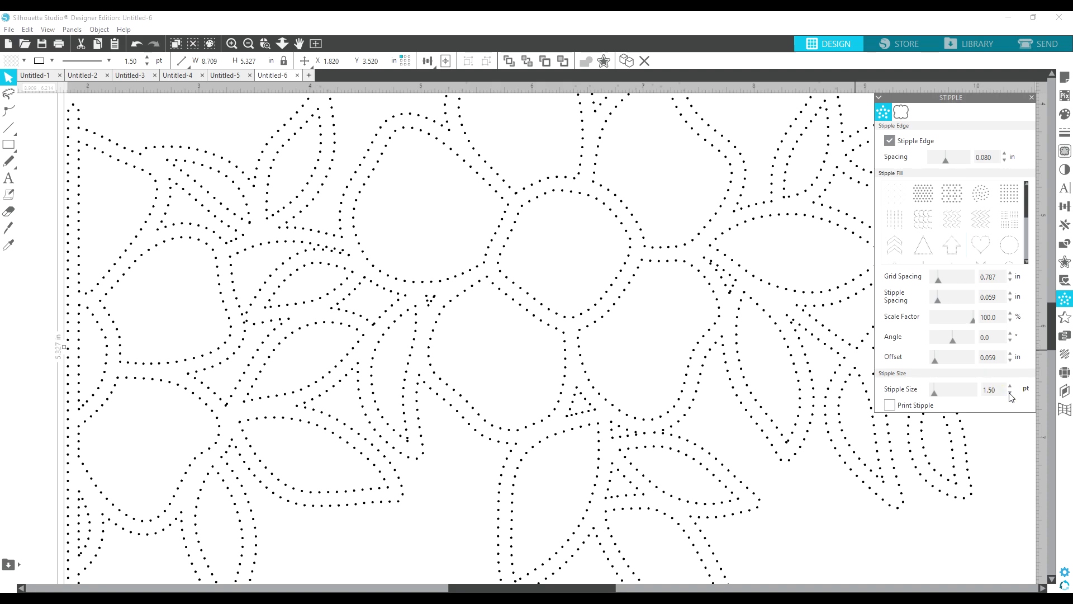
pyautogui.click(1005, 161)
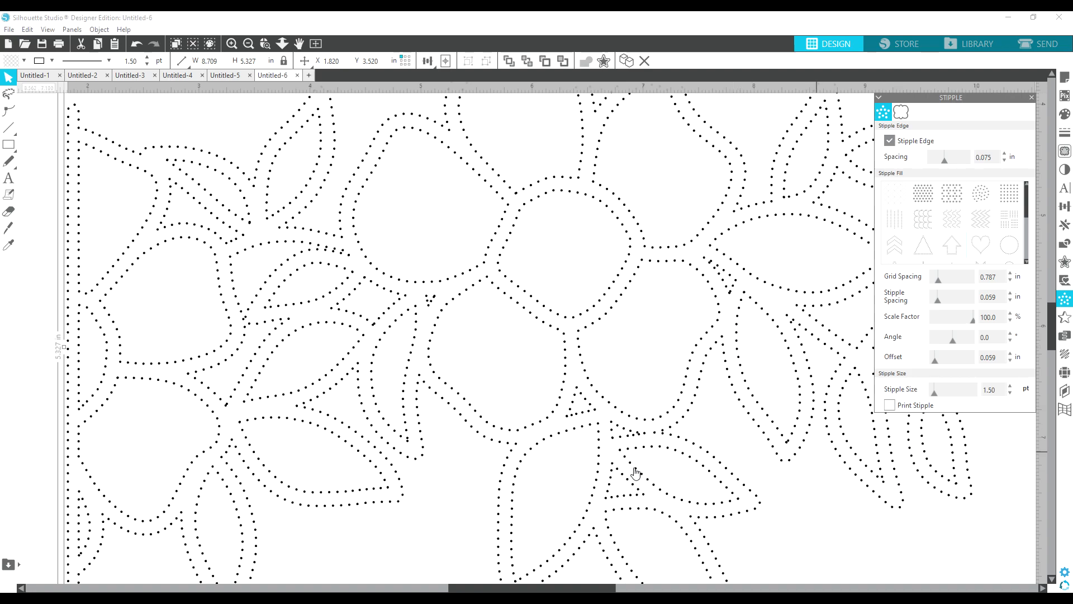
# Step: Check the tight spots between petals and leaves for crowded dots, and bring the whole stippled design back into view
pyautogui.click(729, 293)
pyautogui.click(431, 295)
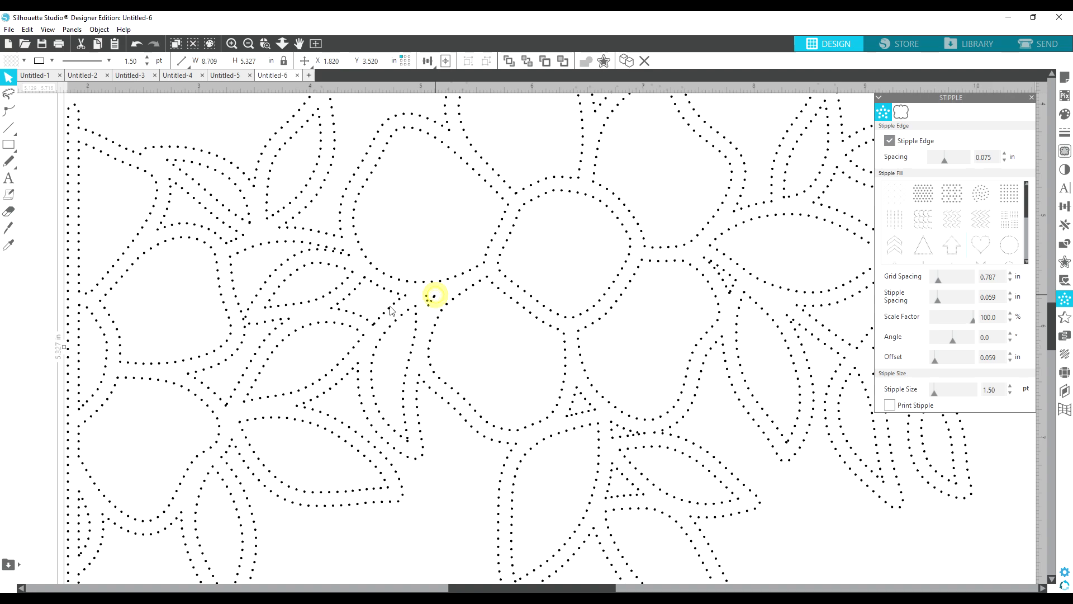
pyautogui.click(373, 327)
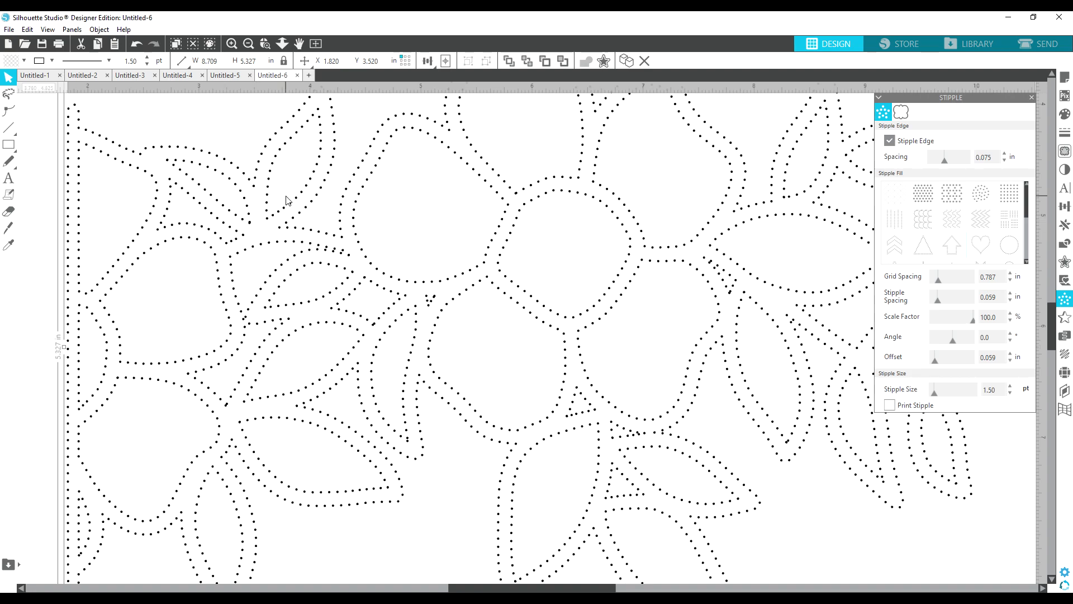
pyautogui.press('i')
pyautogui.hotkey('ctrl', '-')
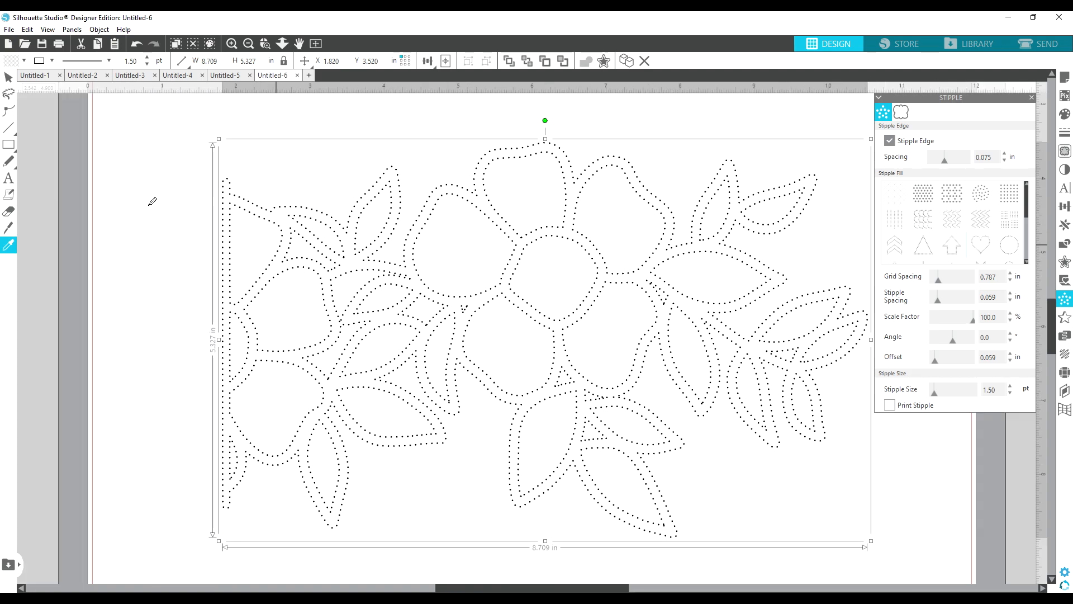
pyautogui.hotkey('ctrl', '-')
pyautogui.press('v')
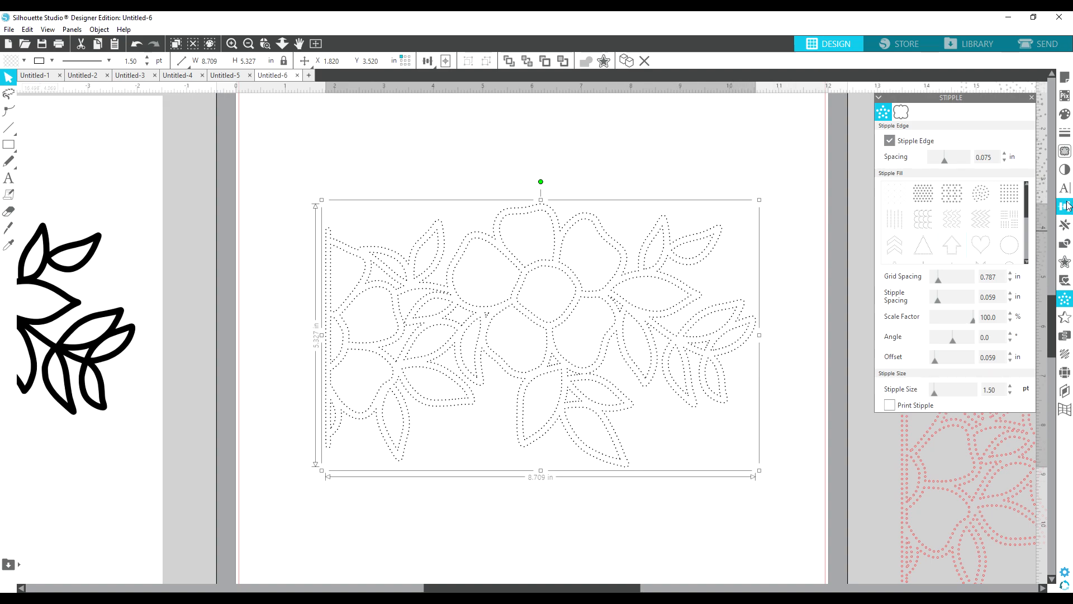
# Step: Trace the area around the 1.50 pt stippled floral design
pyautogui.click(1065, 151)
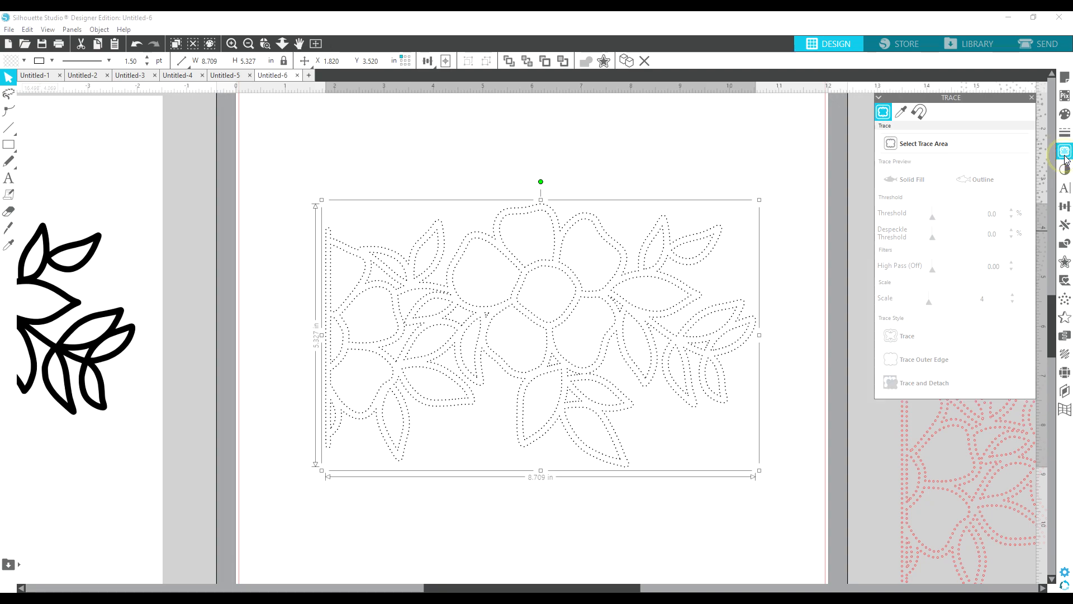
pyautogui.click(890, 147)
pyautogui.moveTo(285, 165)
pyautogui.mouseDown()
pyautogui.moveTo(589, 325)
pyautogui.moveTo(789, 521)
pyautogui.mouseUp()
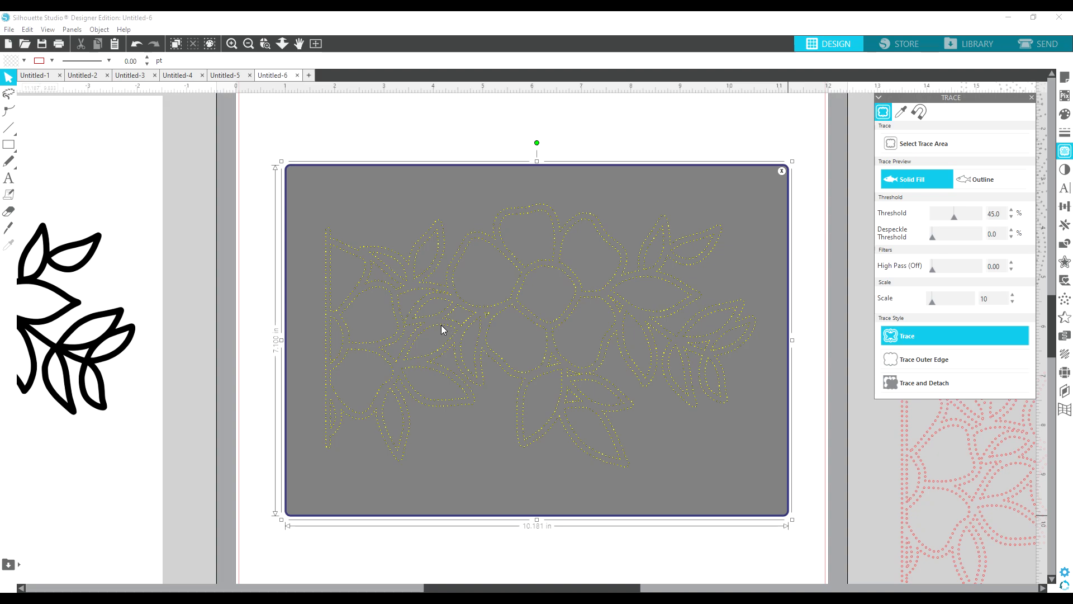
# Step: Separate the stippled original from its new dot trace, moving it above the trace, and align the trace within the mat
pyautogui.moveTo(545, 325)
pyautogui.mouseDown()
pyautogui.moveTo(613, 317)
pyautogui.moveTo(569, 439)
pyautogui.moveTo(561, 252)
pyautogui.moveTo(589, 79)
pyautogui.mouseUp()
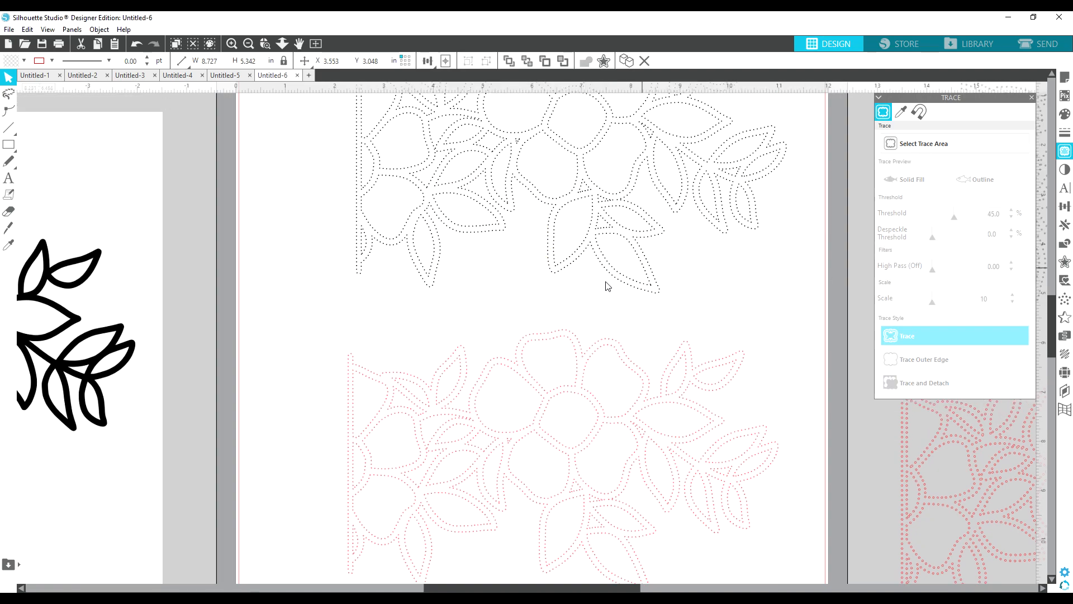
pyautogui.moveTo(621, 229); pyautogui.dragTo(721, 182)
pyautogui.moveTo(606, 342); pyautogui.dragTo(580, 342)
pyautogui.click(587, 347)
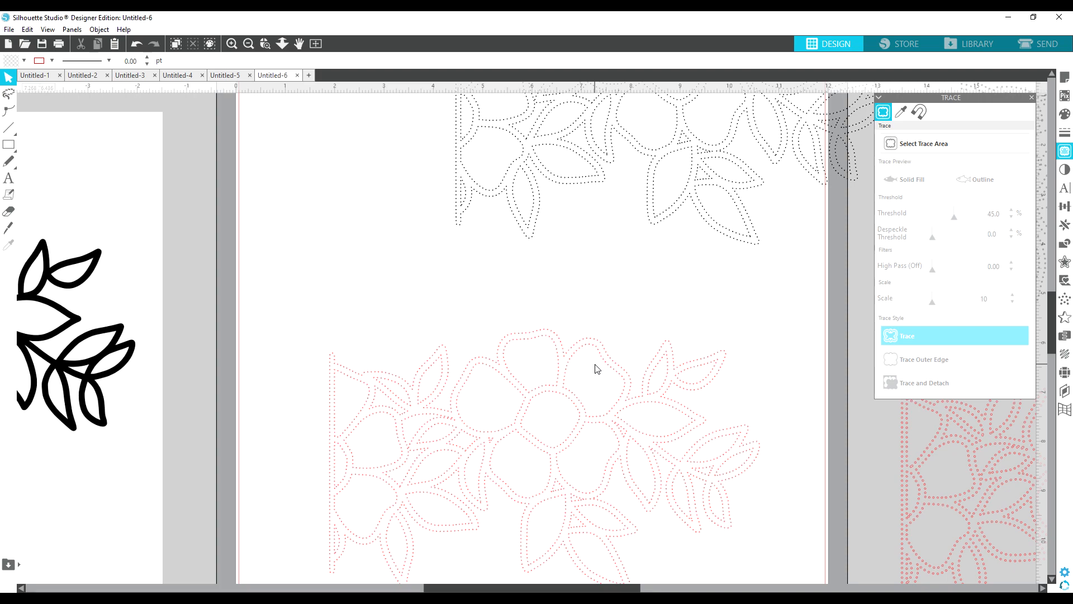
# Step: Move the larger-dot red trace of the floral design onto the mat beside the finer dot trace for comparison
pyautogui.moveTo(919, 490)
pyautogui.mouseDown()
pyautogui.moveTo(494, 229)
pyautogui.moveTo(438, 230)
pyautogui.moveTo(335, 199)
pyautogui.moveTo(349, 210)
pyautogui.mouseUp()
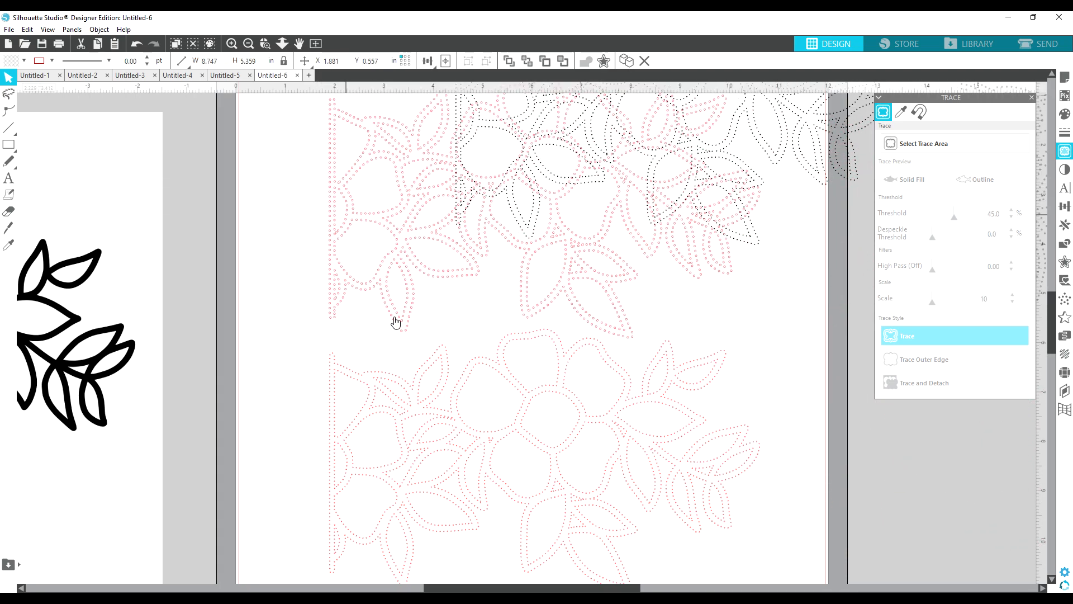
pyautogui.click(428, 362)
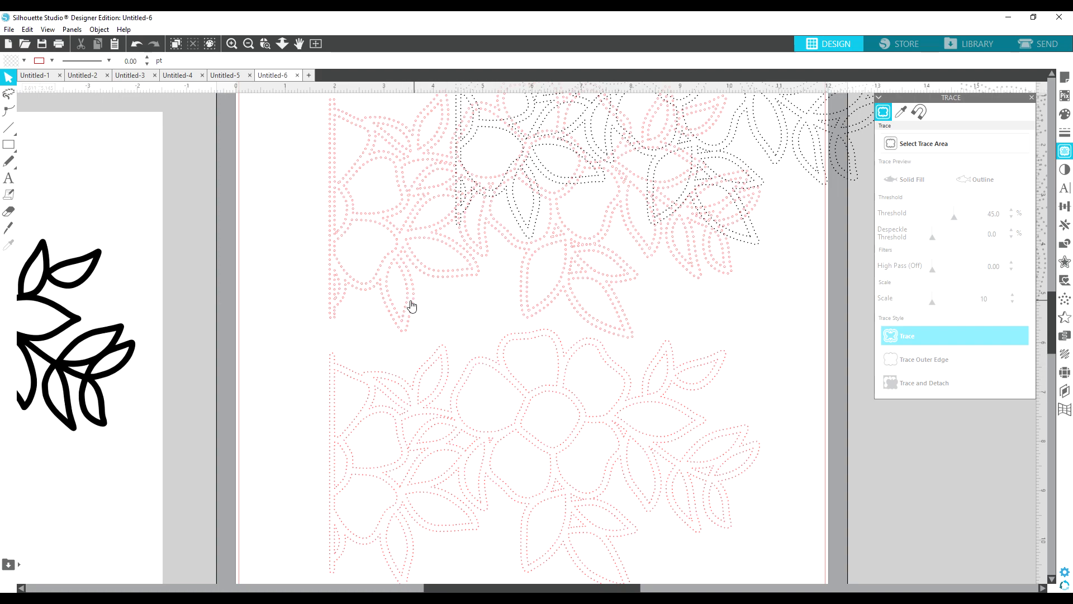
pyautogui.moveTo(407, 304); pyautogui.dragTo(415, 379)
pyautogui.click(587, 333)
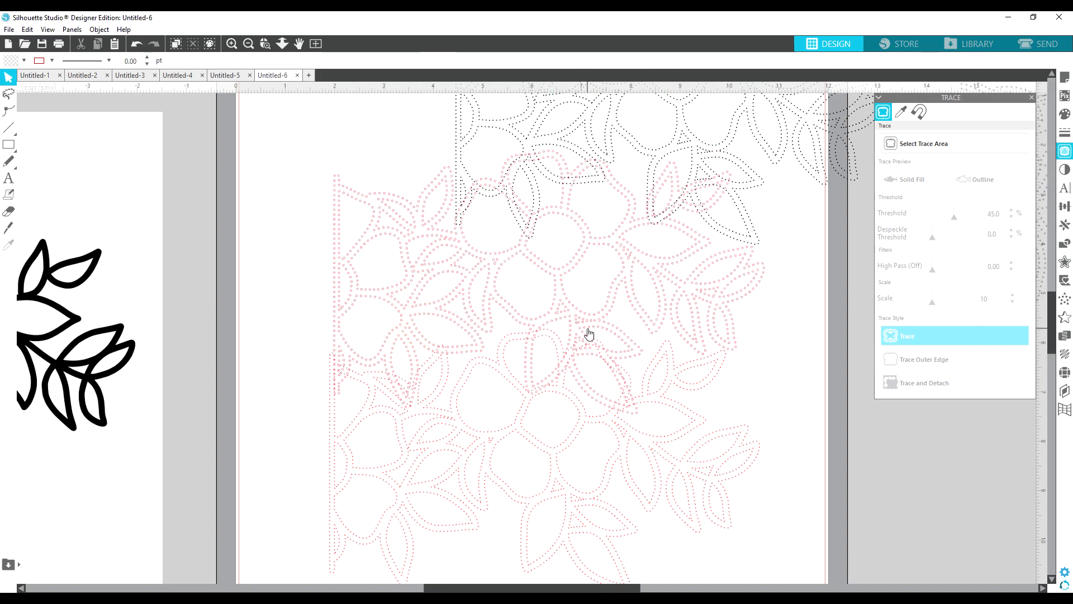
pyautogui.scroll(-2, 589, 329)
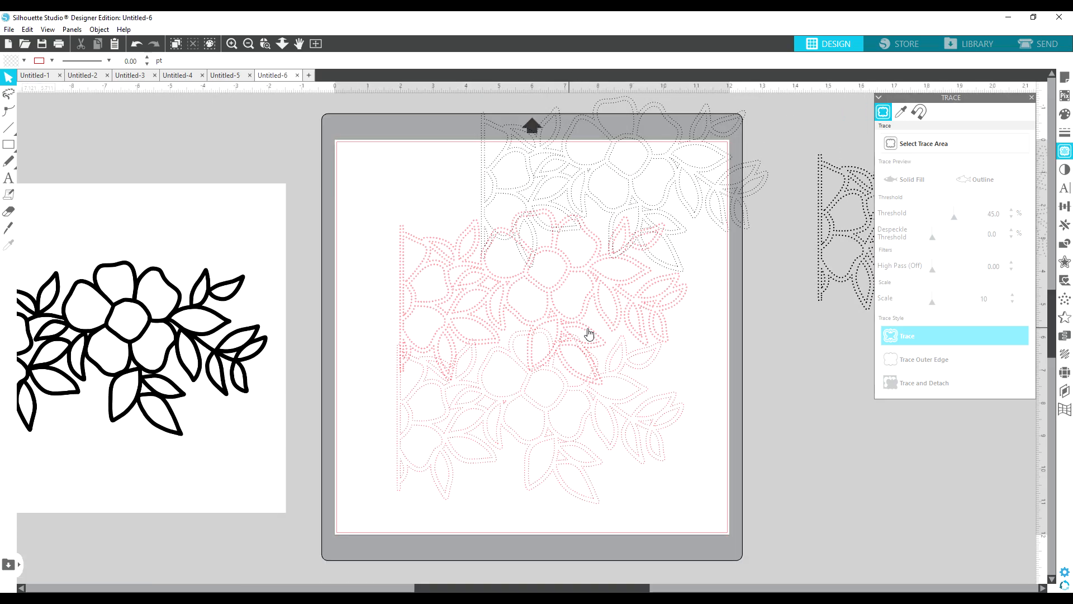
pyautogui.moveTo(553, 314); pyautogui.dragTo(535, 260)
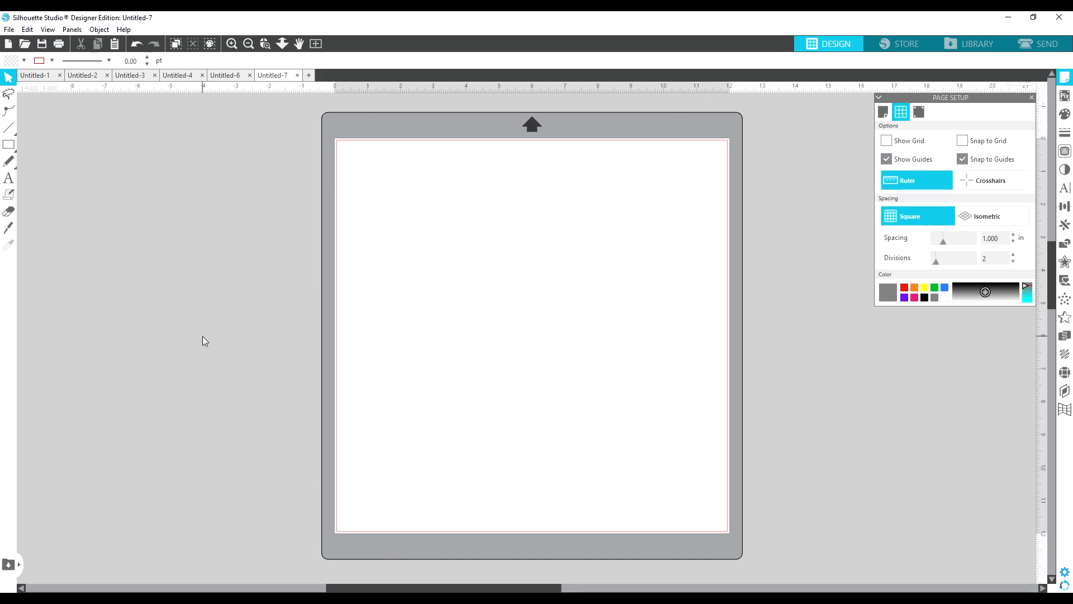
# Step: Start a text object in the blank drawing and choose the recently used Spellbound font
pyautogui.click(9, 178)
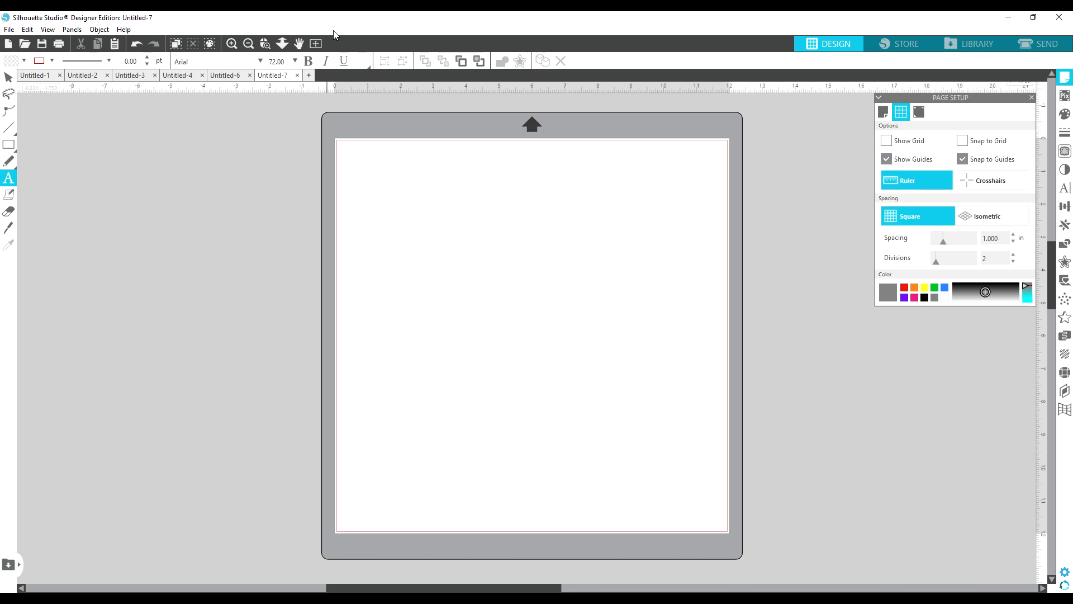
pyautogui.click(260, 61)
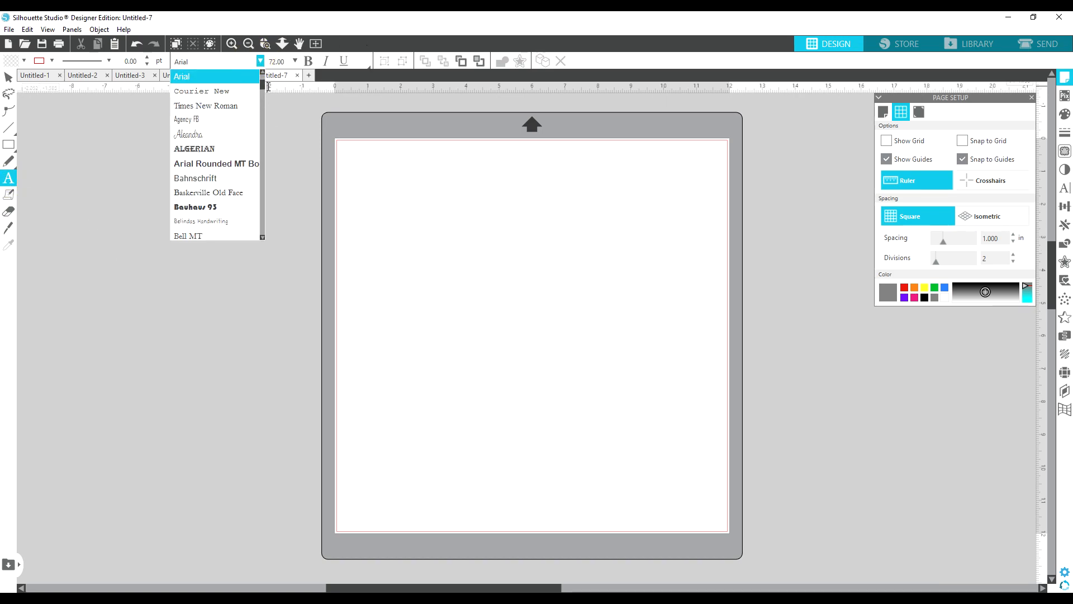
pyautogui.moveTo(261, 85); pyautogui.dragTo(264, 69)
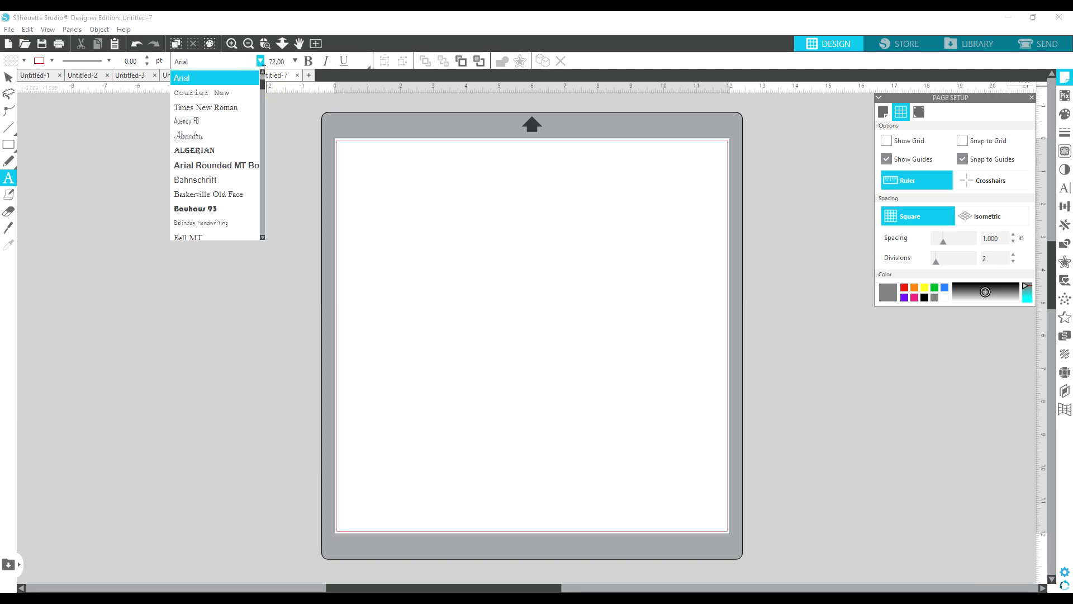
pyautogui.click(262, 74)
pyautogui.click(261, 74)
pyautogui.click(262, 74)
pyautogui.click(262, 74)
pyautogui.click(262, 73)
pyautogui.click(262, 73)
pyautogui.click(261, 74)
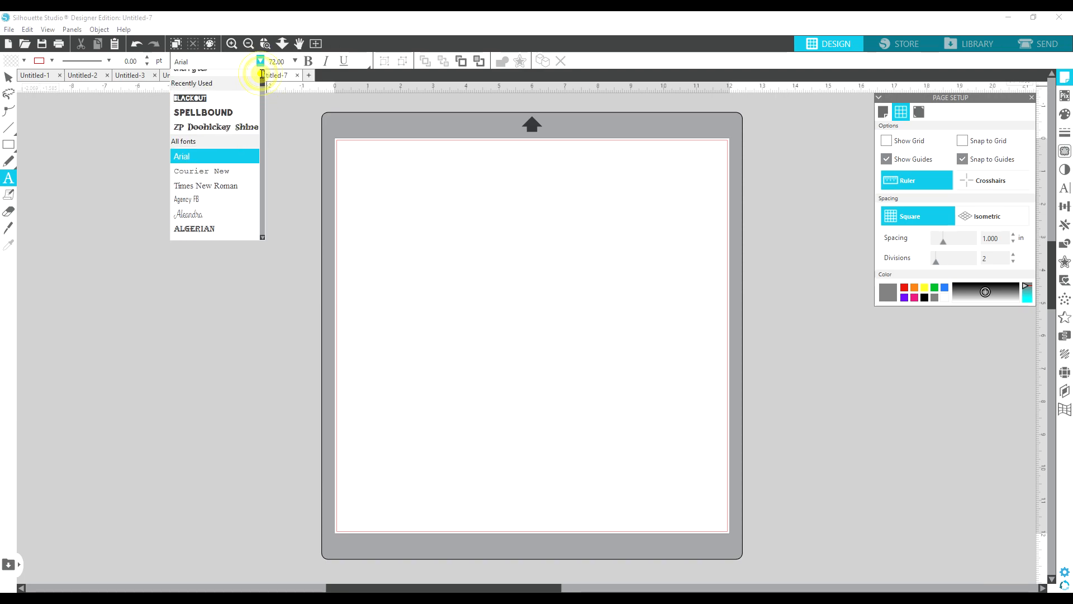
pyautogui.click(199, 112)
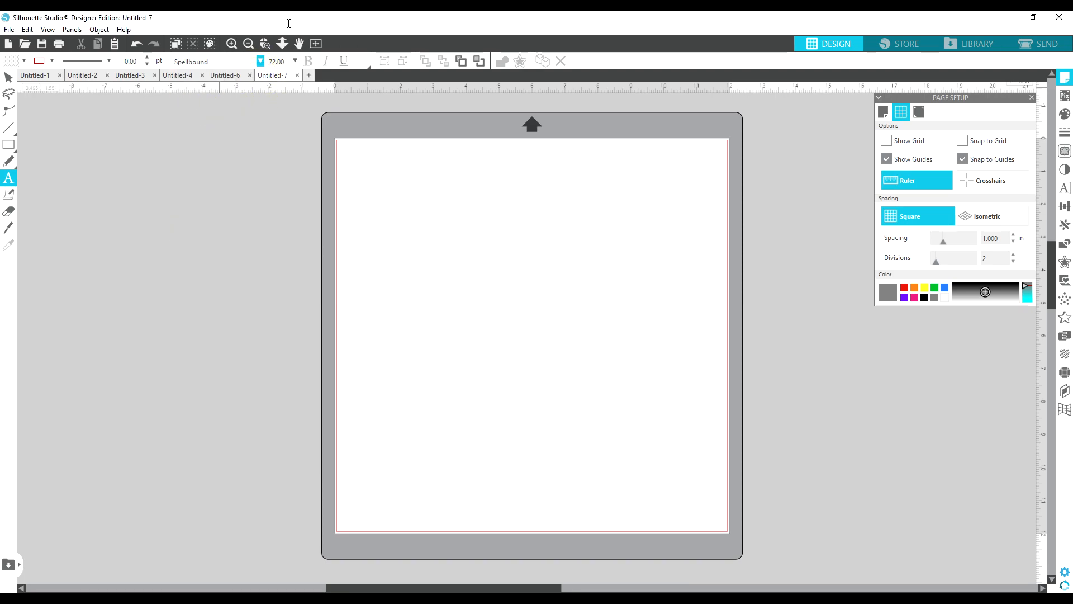
# Step: Set the text size to 400 pt and place the numeral 2 in the upper part of the page
pyautogui.click(287, 61)
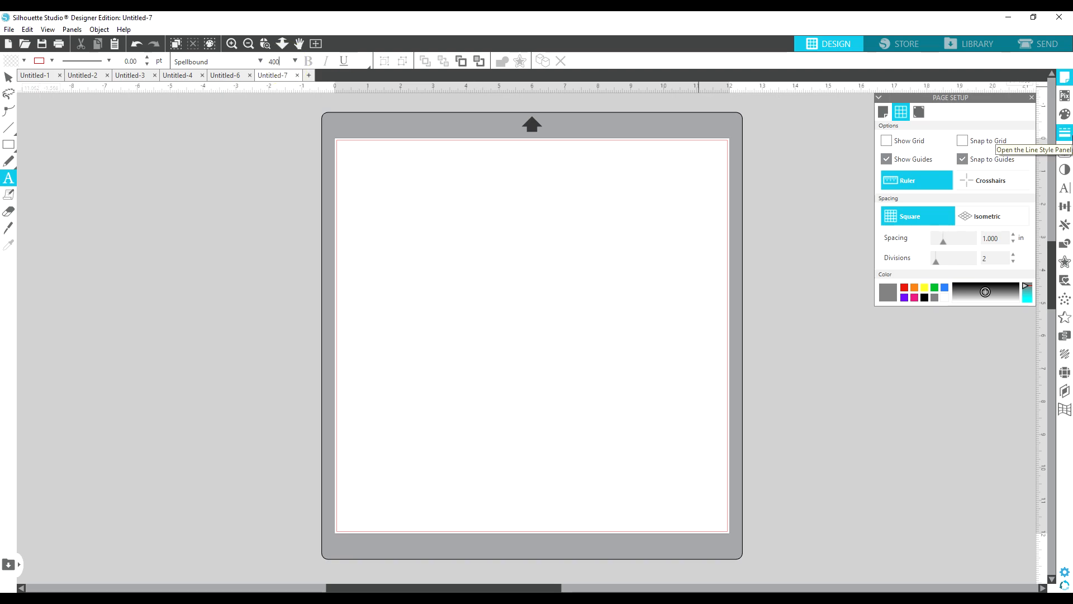
pyautogui.click(545, 289)
pyautogui.write('2')
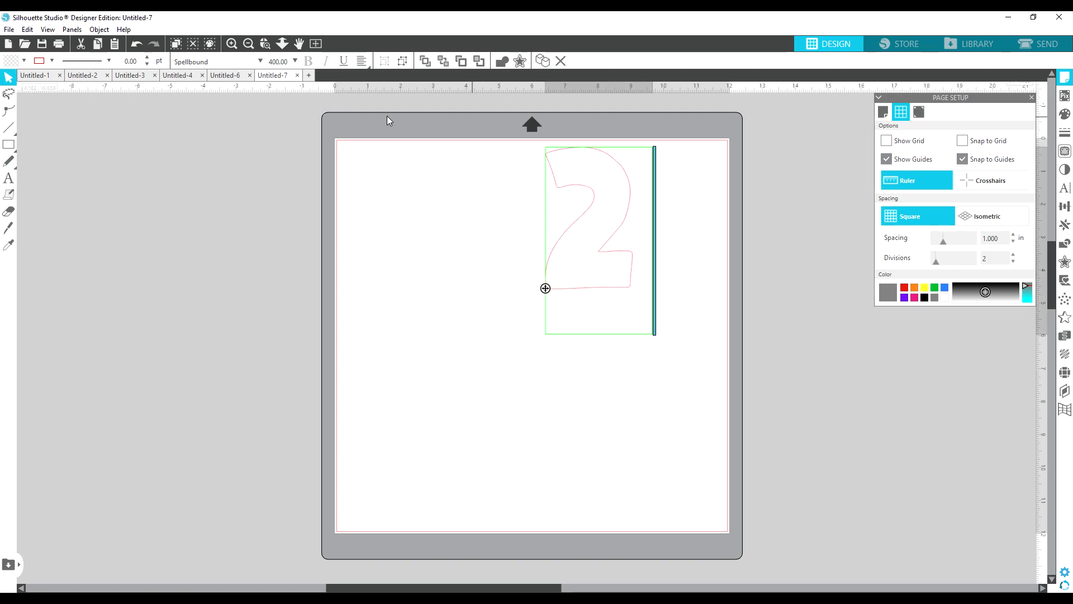
pyautogui.click(540, 436)
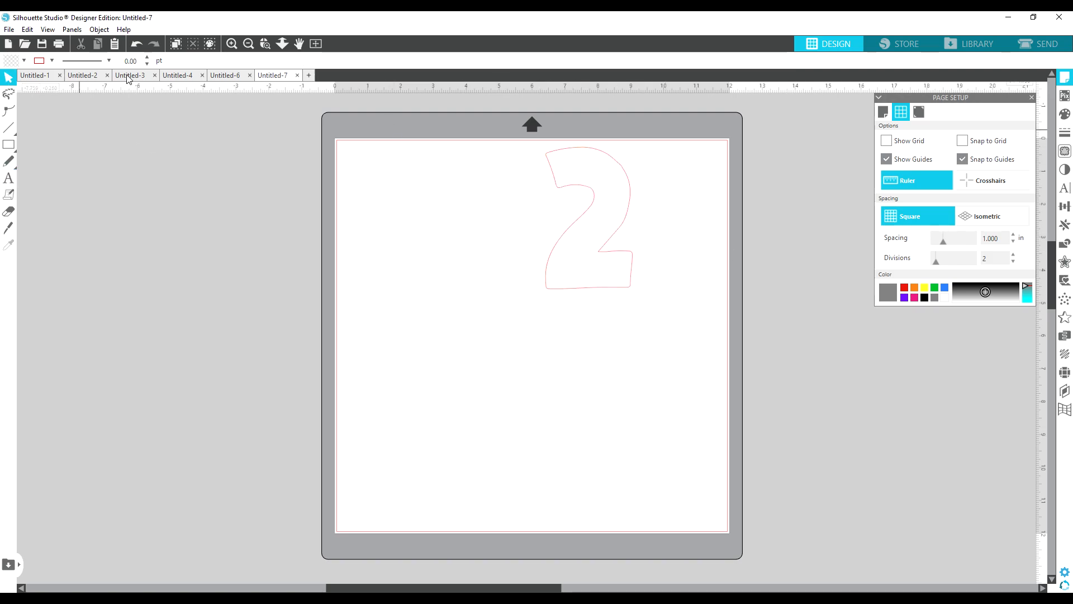
# Step: Duplicate the numeral 2 three times
pyautogui.click(585, 212)
pyautogui.press('i')
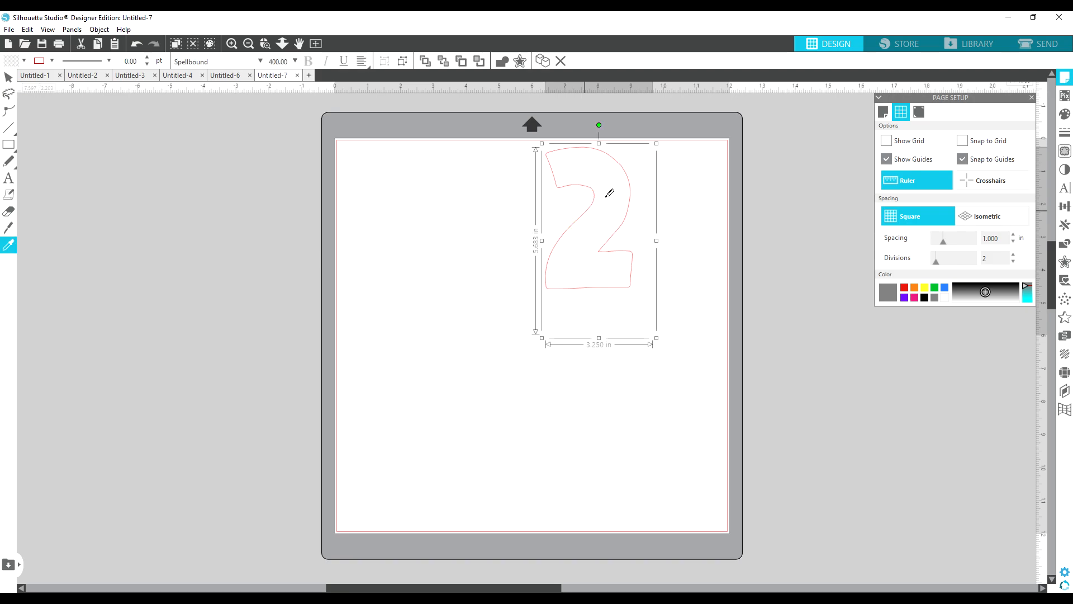
pyautogui.hotkey('ctrl', 'd')
pyautogui.hotkey('ctrl', 'd')
pyautogui.hotkey('ctrl', 'd')
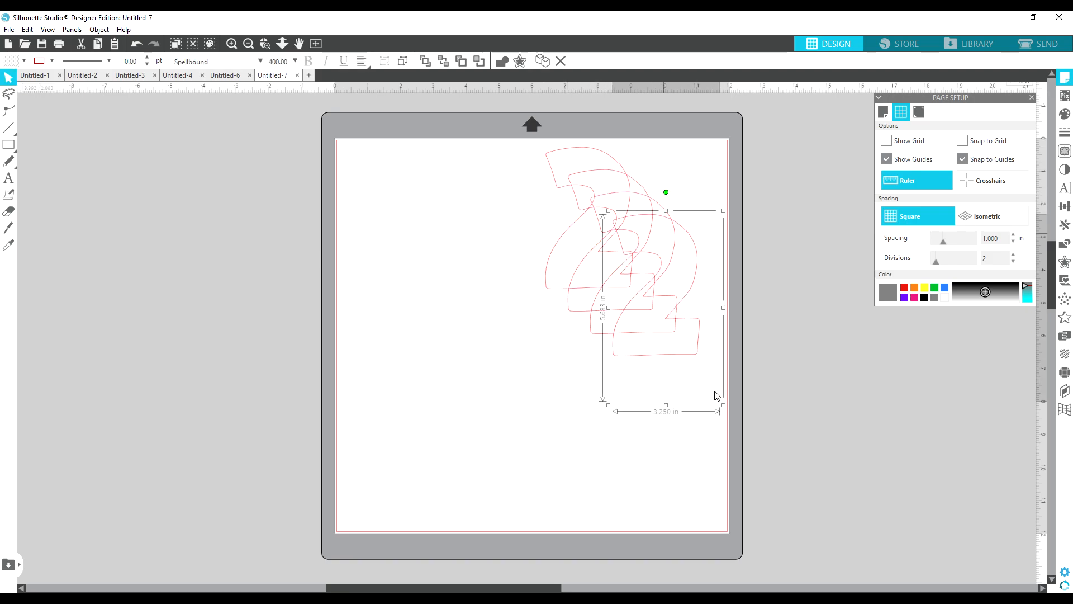
# Step: Move the last duplicate to the lower right of the page and change its text to 1
pyautogui.moveTo(691, 246); pyautogui.dragTo(684, 390)
pyautogui.click(685, 390)
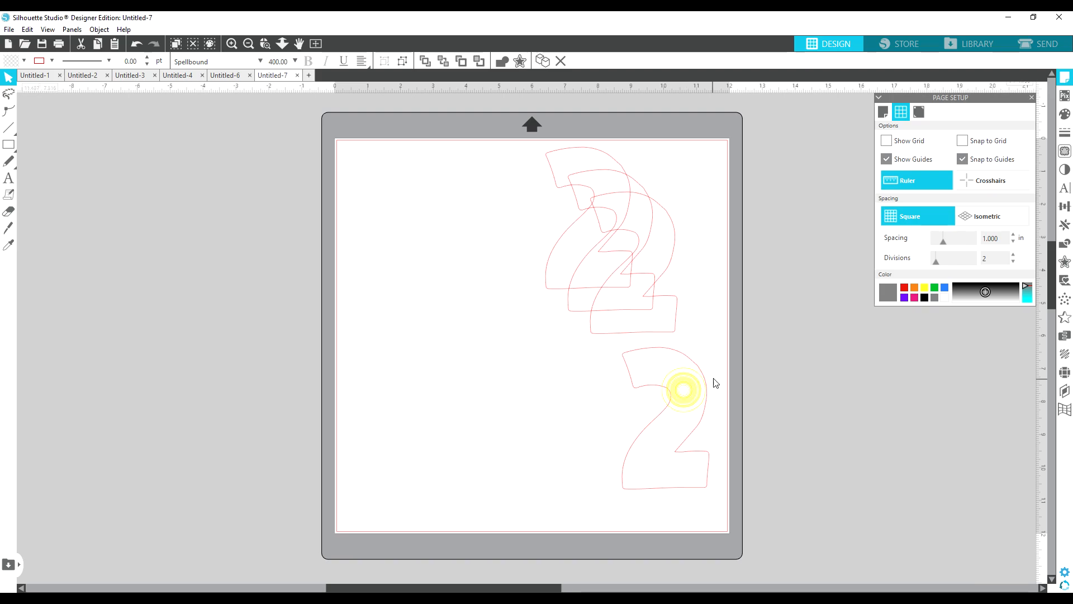
pyautogui.click(704, 380)
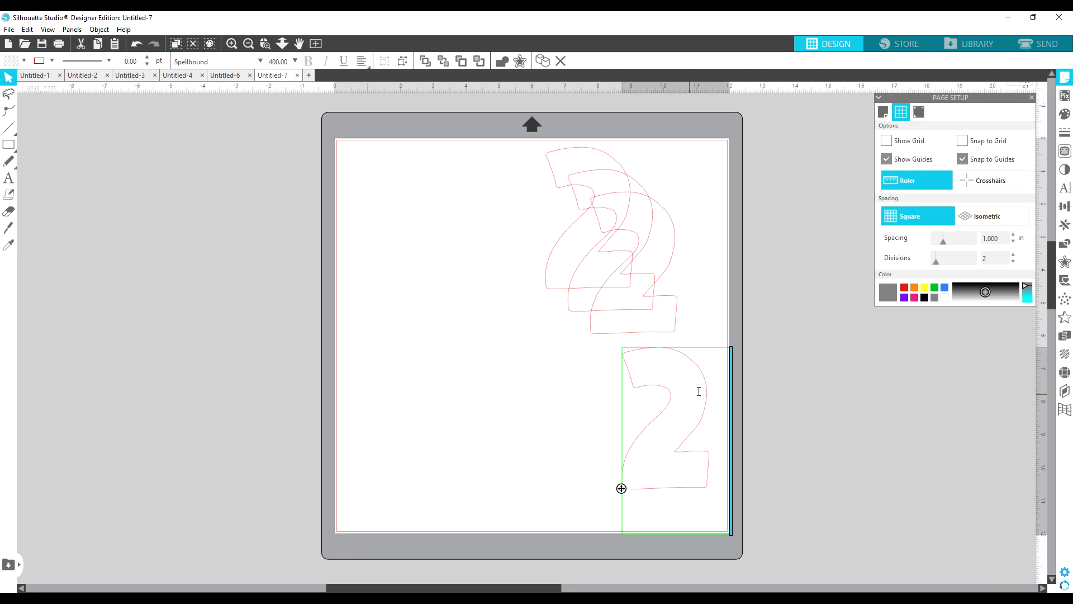
pyautogui.click(696, 391)
pyautogui.press('BackSpace')
pyautogui.write('1')
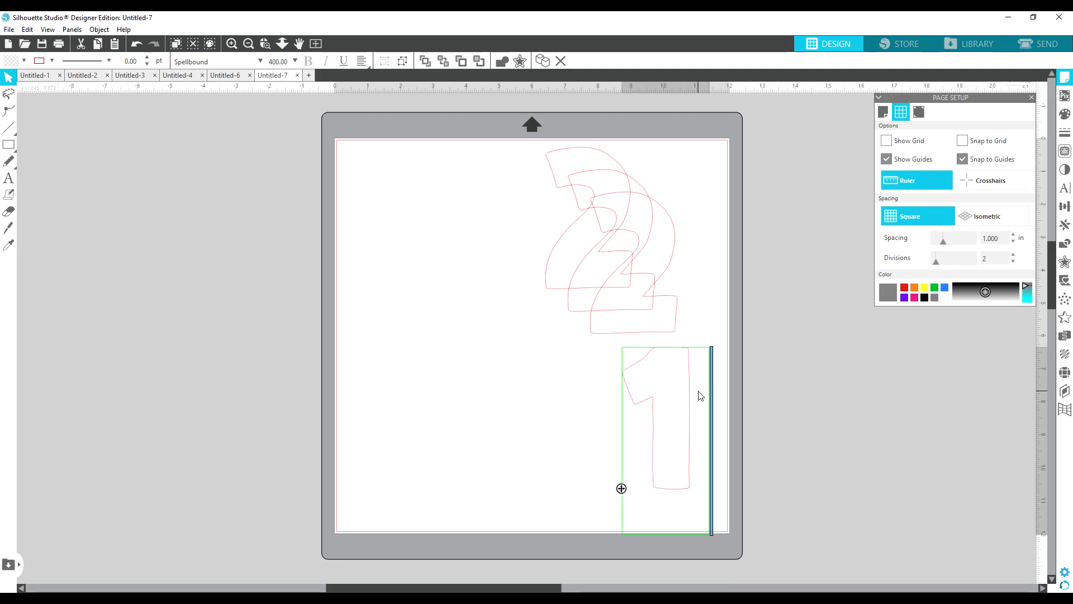
# Step: Place another 2 to the left of the 1 and spread the remaining two numerals apart above them
pyautogui.click(669, 240)
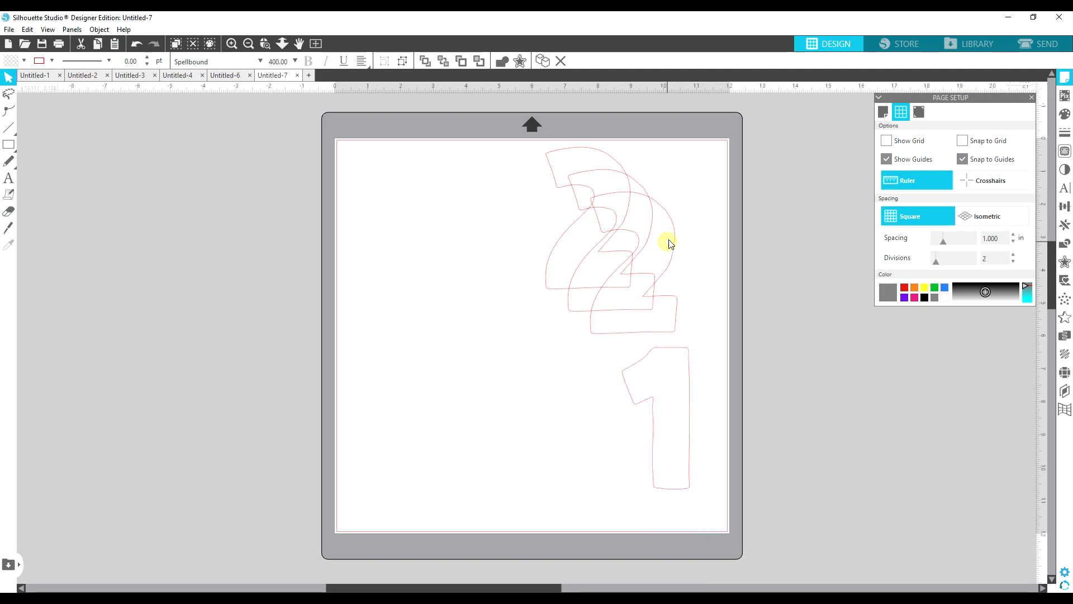
pyautogui.moveTo(671, 222); pyautogui.dragTo(598, 374)
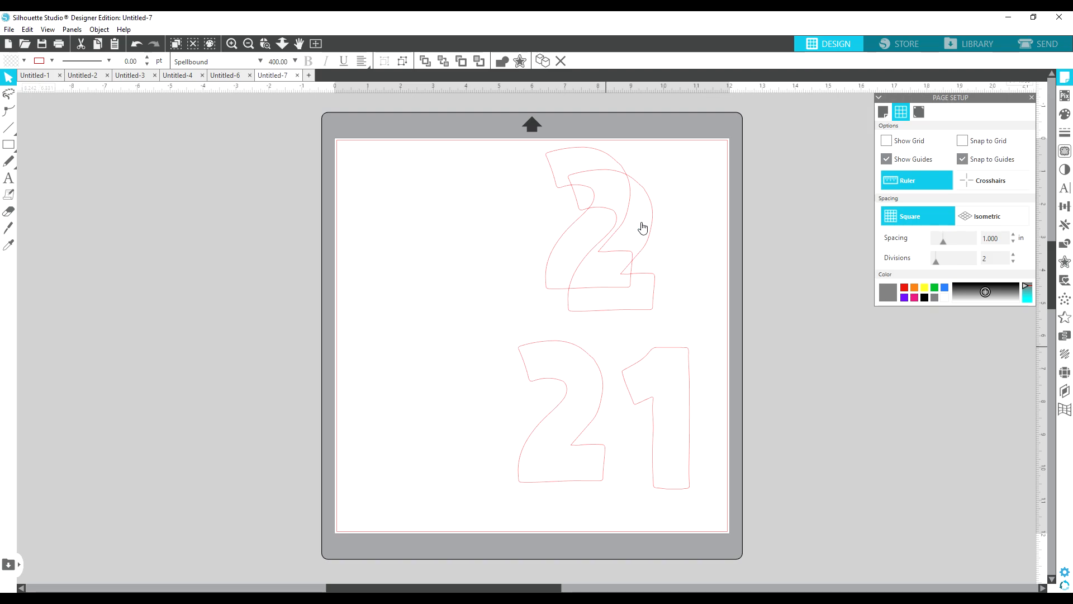
pyautogui.moveTo(645, 196); pyautogui.dragTo(666, 198)
pyautogui.moveTo(577, 156); pyautogui.dragTo(542, 188)
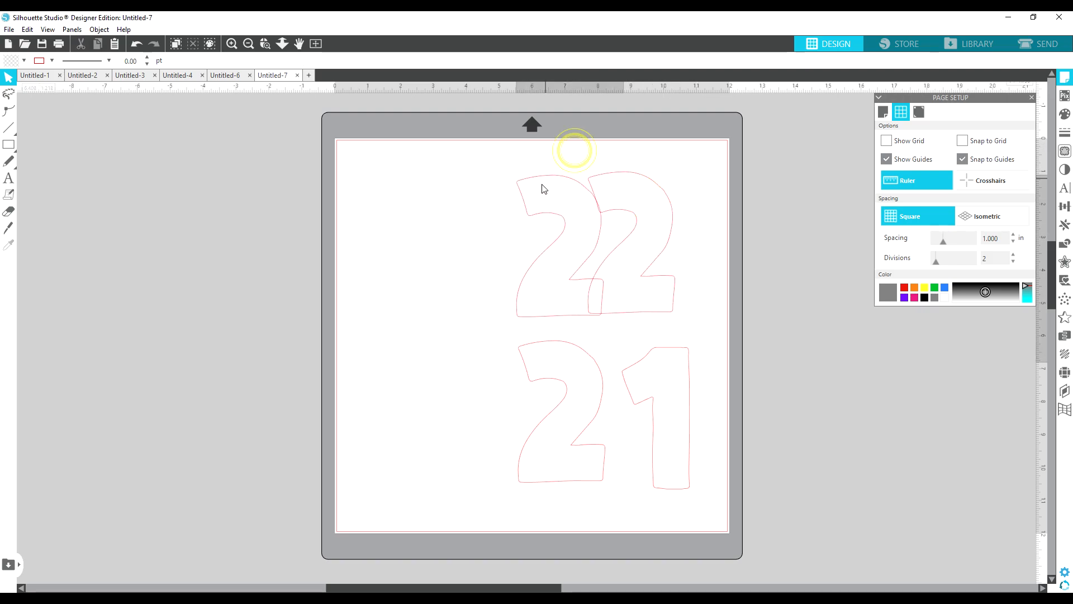
# Step: Position the spare 2 above the 1 and change its text to 0
pyautogui.moveTo(628, 178); pyautogui.dragTo(665, 192)
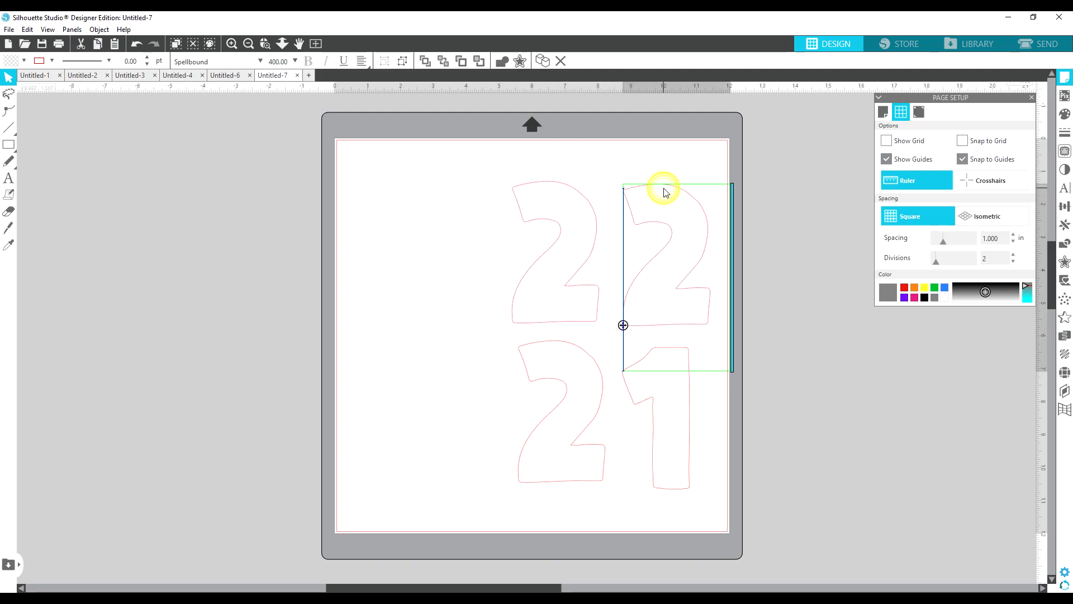
pyautogui.press('BackSpace')
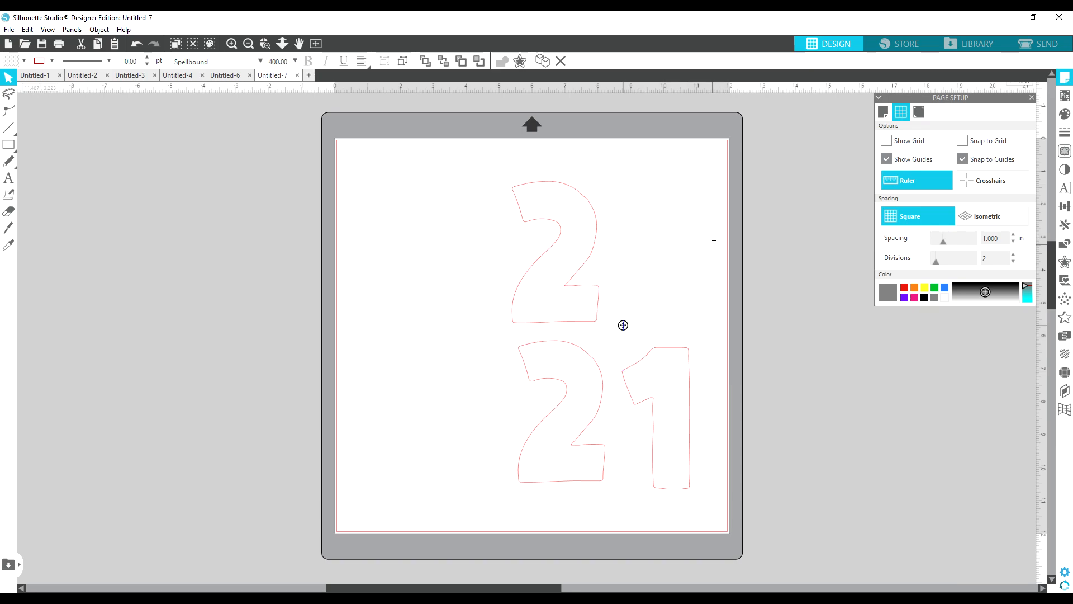
pyautogui.write('0')
pyautogui.click(888, 406)
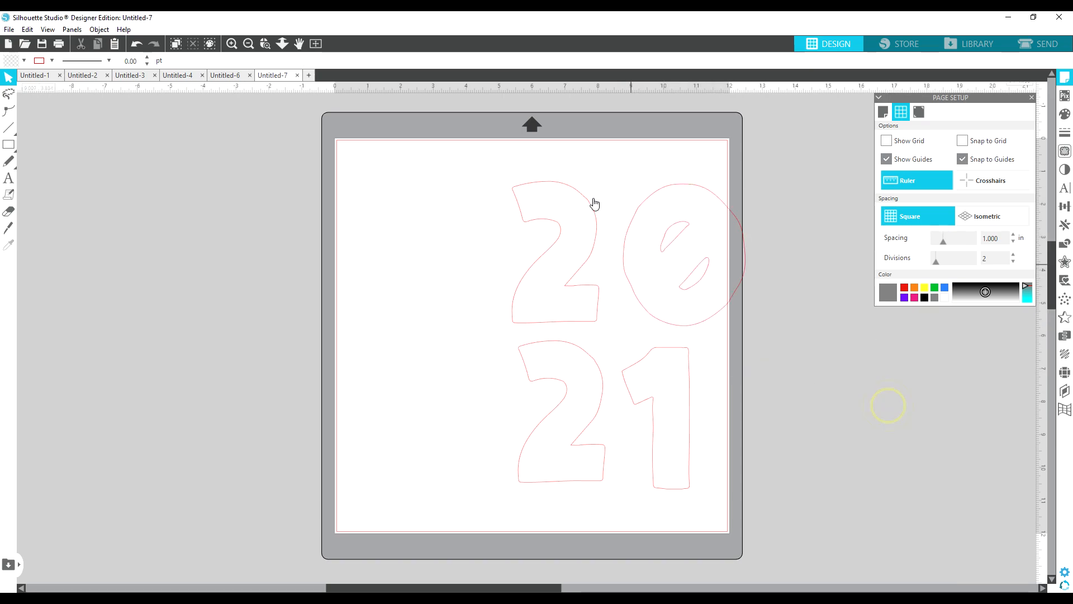
# Step: Arrange the four numerals in two close rows, 20 above 21, within the page
pyautogui.moveTo(586, 208); pyautogui.dragTo(553, 201)
pyautogui.moveTo(688, 200); pyautogui.dragTo(648, 186)
pyautogui.moveTo(523, 180); pyautogui.dragTo(529, 177)
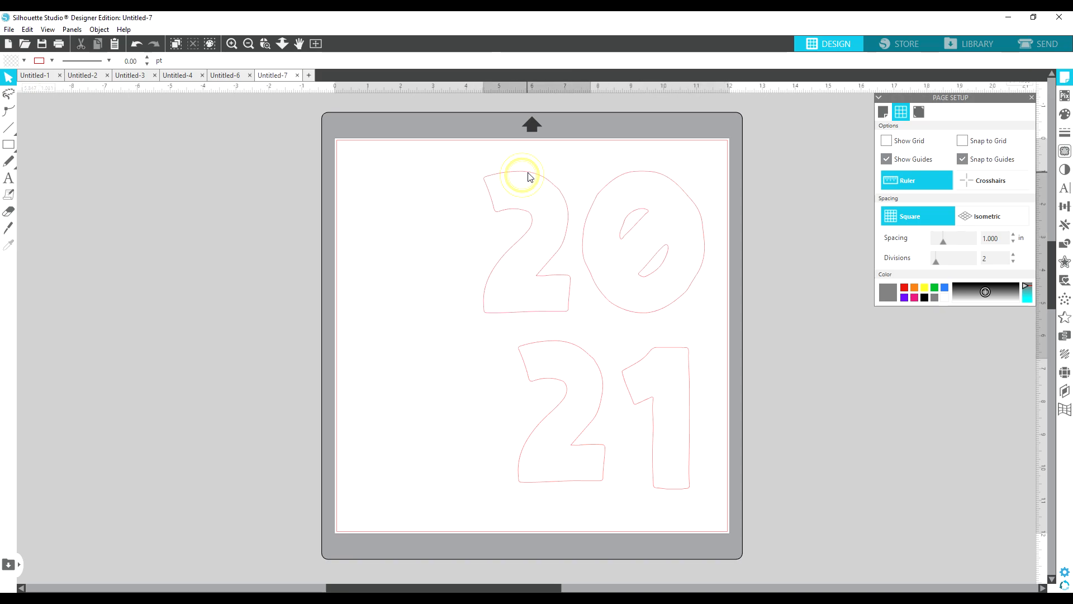
pyautogui.click(556, 342)
pyautogui.moveTo(553, 347); pyautogui.dragTo(522, 342)
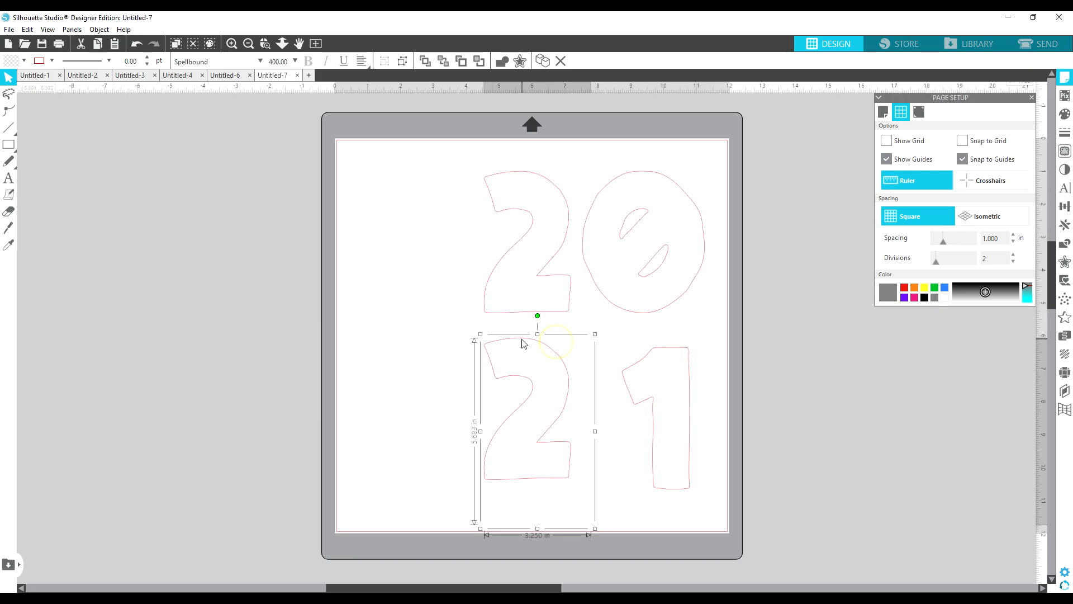
pyautogui.moveTo(529, 177); pyautogui.dragTo(534, 192)
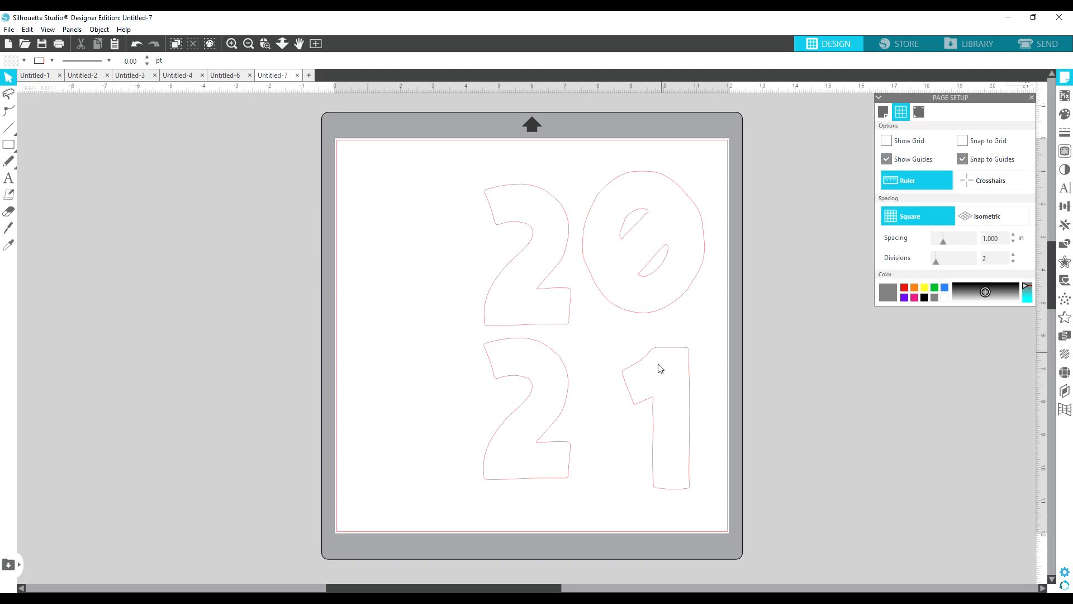
pyautogui.moveTo(658, 352); pyautogui.dragTo(611, 337)
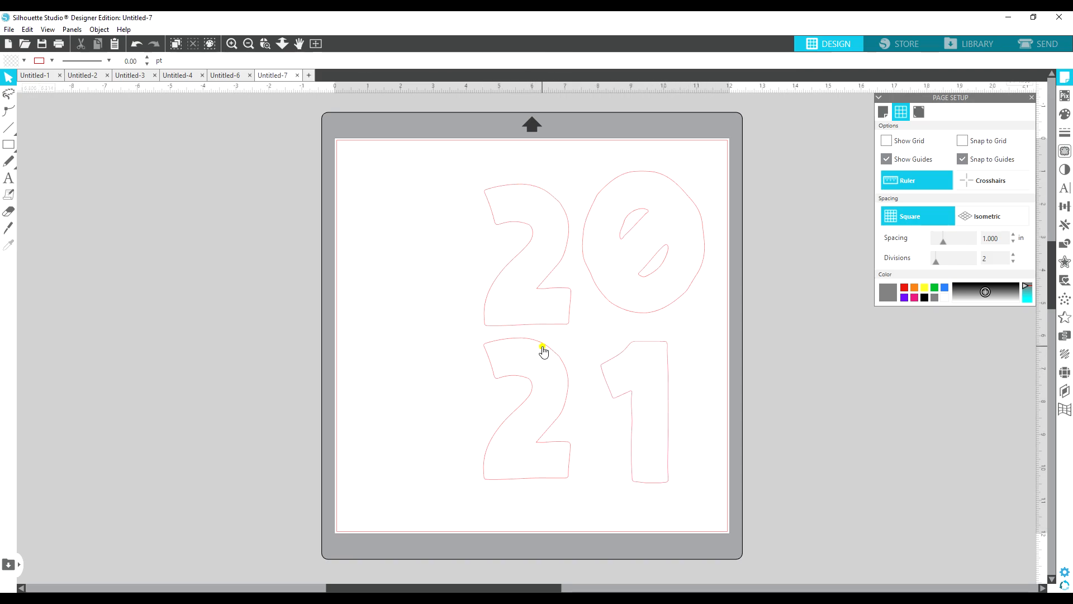
pyautogui.moveTo(542, 352); pyautogui.dragTo(547, 352)
pyautogui.moveTo(548, 194); pyautogui.dragTo(547, 185)
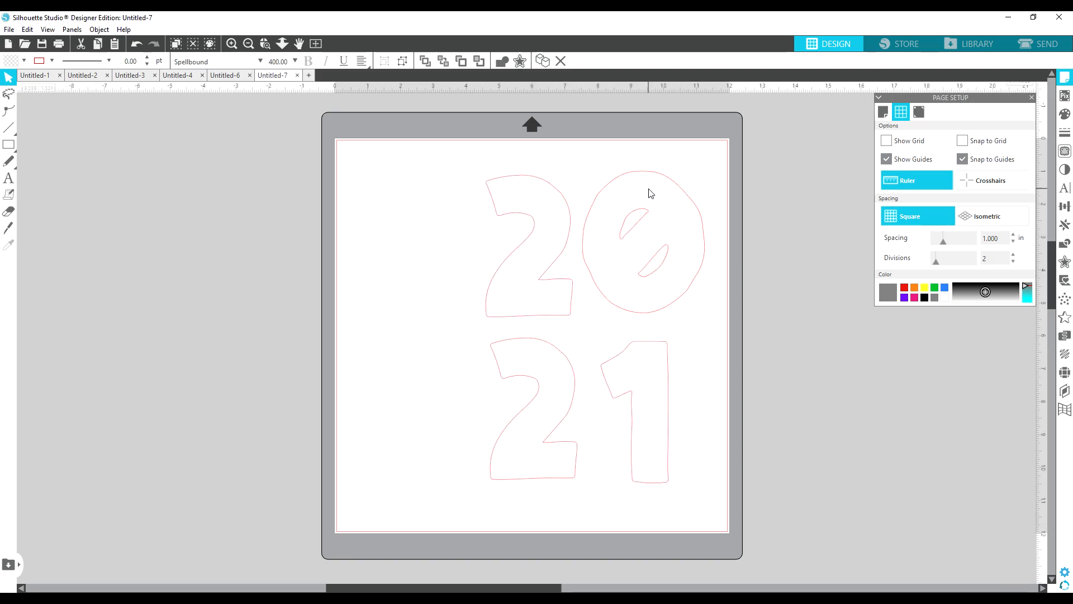
# Step: Release the compound path of the 0
pyautogui.click(646, 188)
pyautogui.rightClick(645, 175)
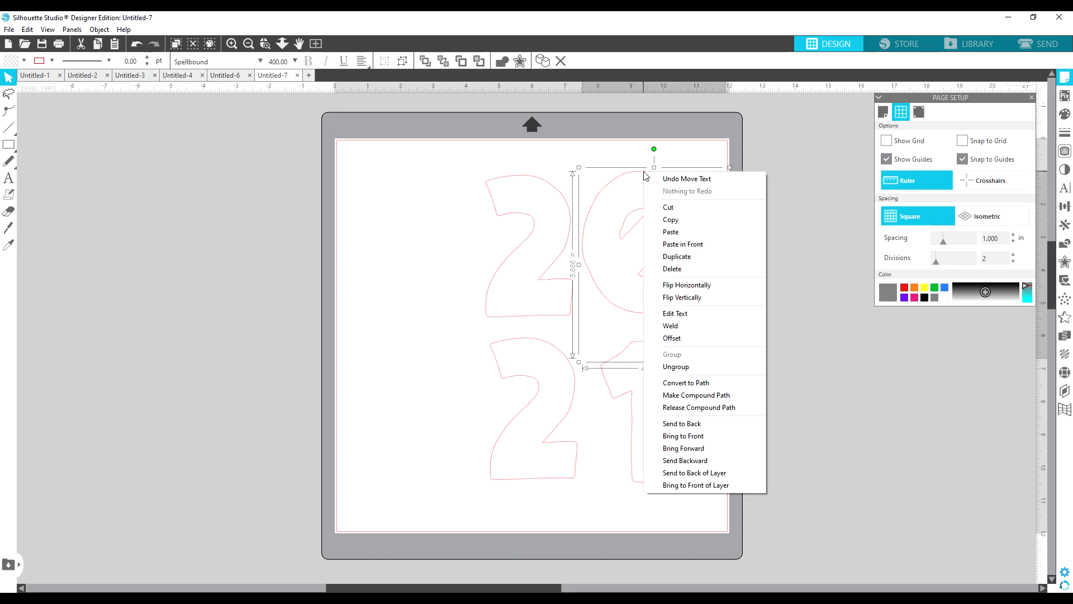
pyautogui.click(717, 408)
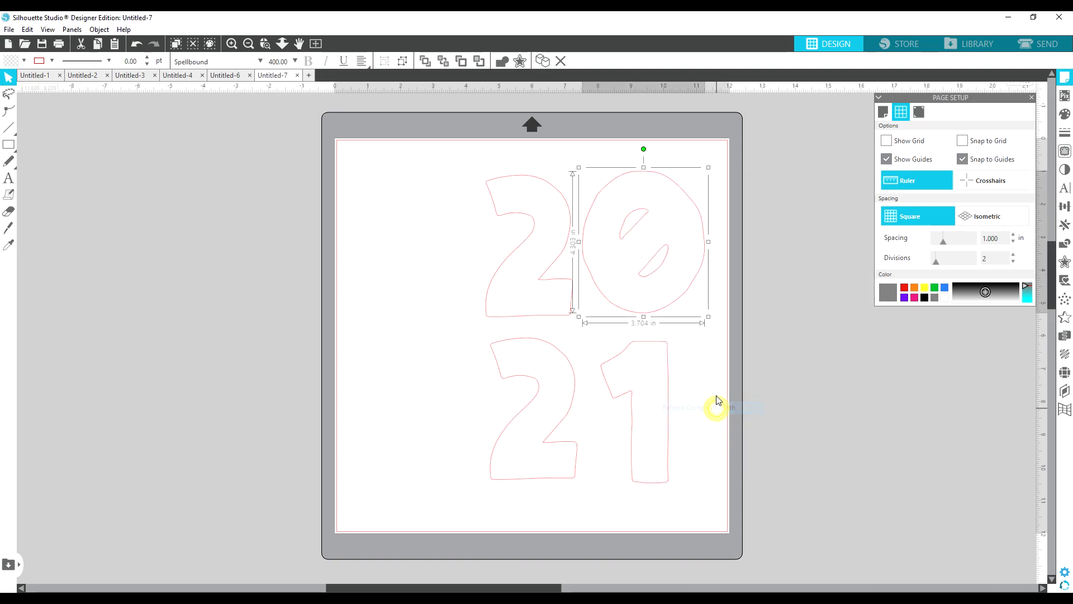
# Step: Try to delete the upper inner shape of the 0, and undo the deletion
pyautogui.click(628, 220)
pyautogui.press('Delete')
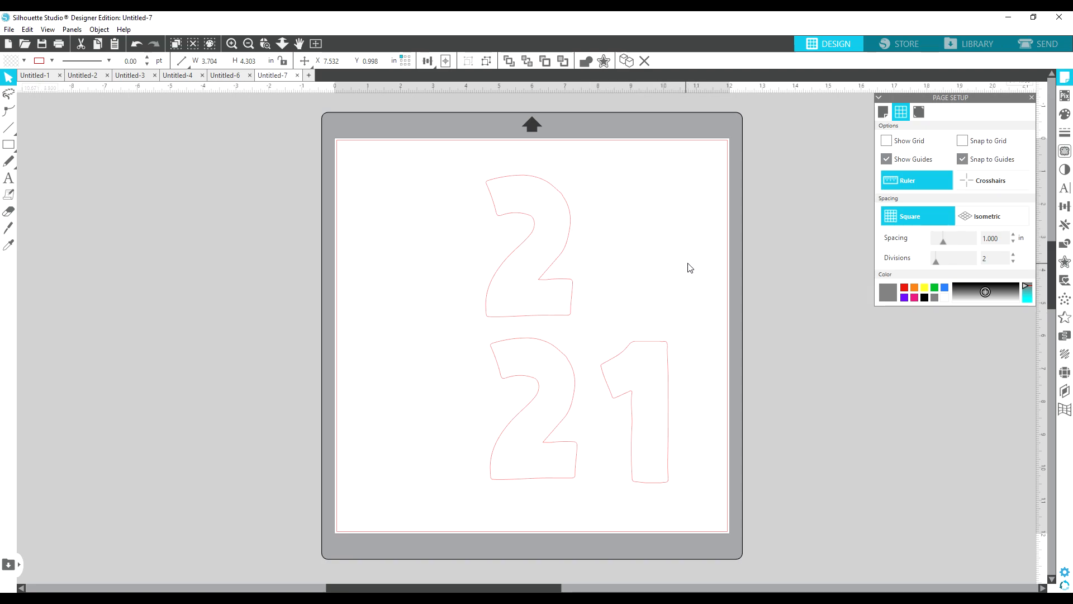
pyautogui.hotkey('ctrl', 'z')
pyautogui.click(837, 330)
# Step: Ungroup the released 0 into its separate outline and inner shapes
pyautogui.click(624, 223)
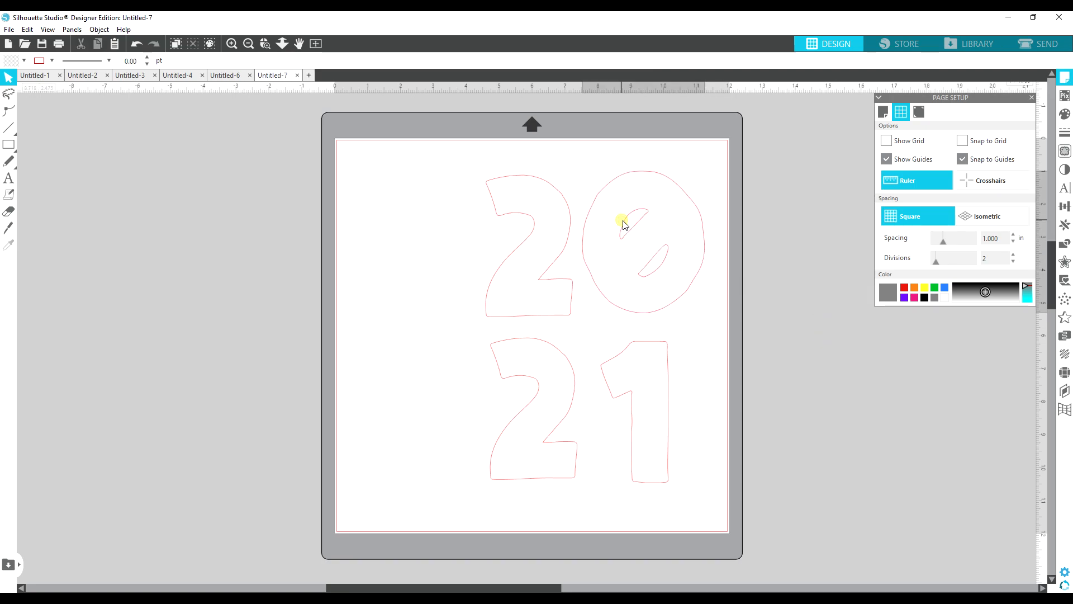
pyautogui.rightClick(631, 227)
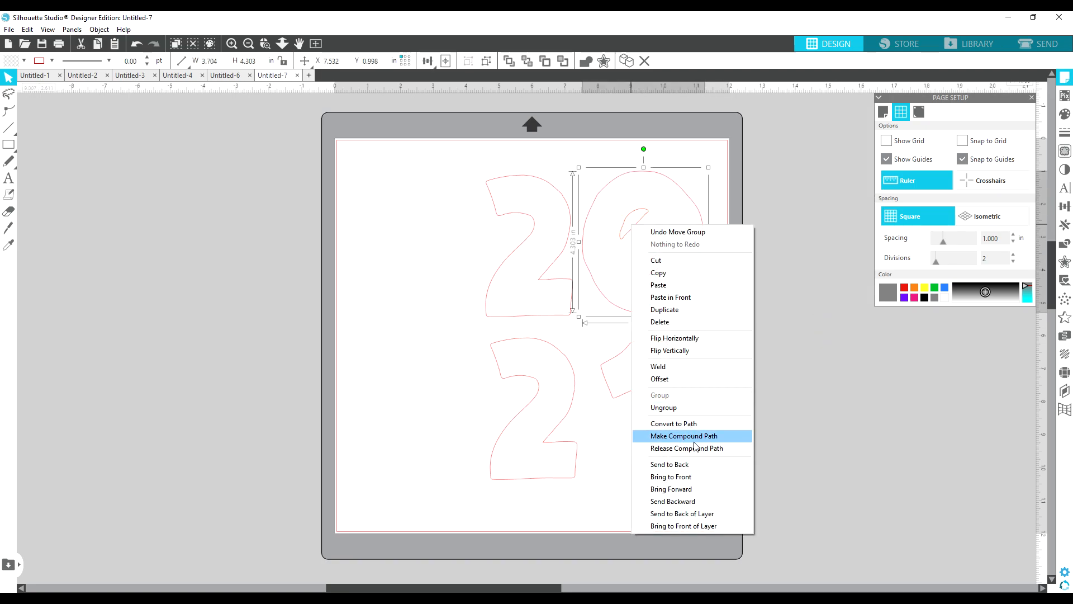
pyautogui.click(678, 407)
pyautogui.click(858, 377)
pyautogui.click(632, 201)
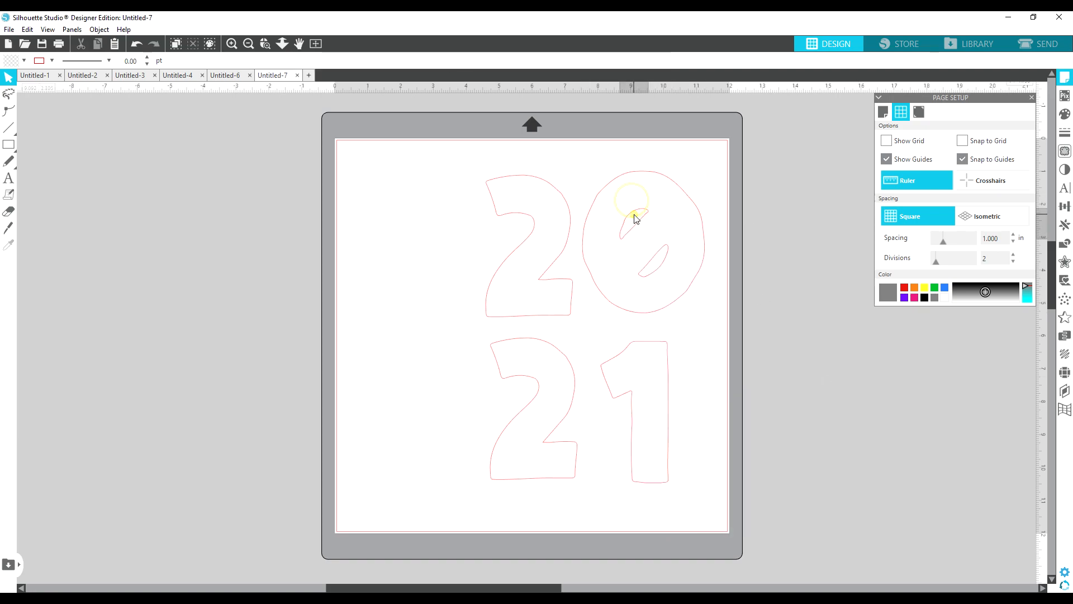
# Step: Delete the two inner shapes of the 0, keeping only its outer outline
pyautogui.click(635, 218)
pyautogui.press('Delete')
pyautogui.click(663, 254)
pyautogui.press('Delete')
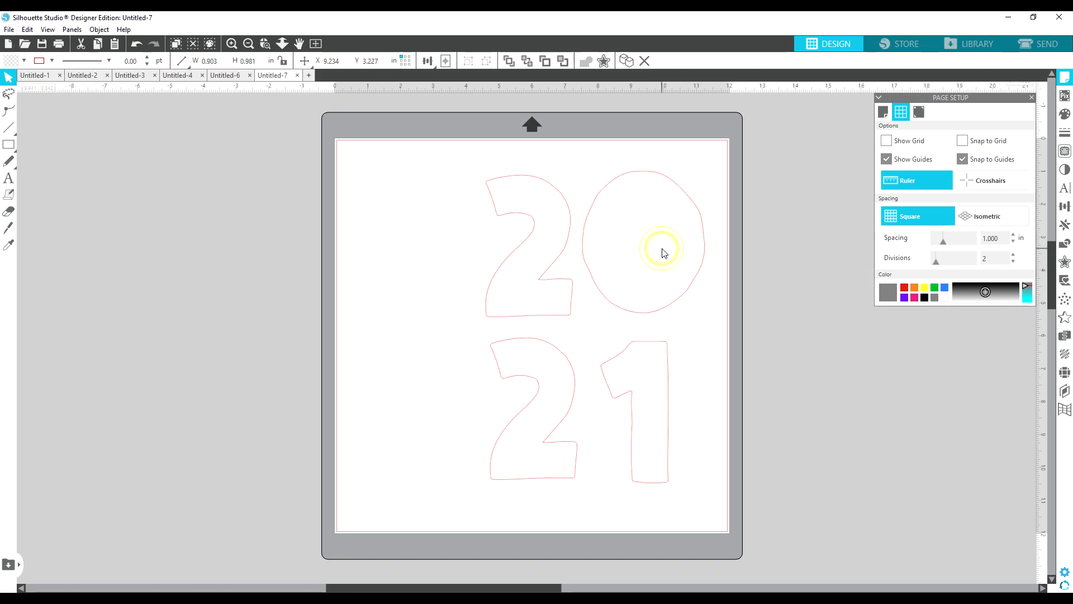
pyautogui.click(694, 328)
# Step: Nudge the outline of the 0 slightly downward beside the upper 2
pyautogui.click(640, 175)
pyautogui.rightClick(640, 175)
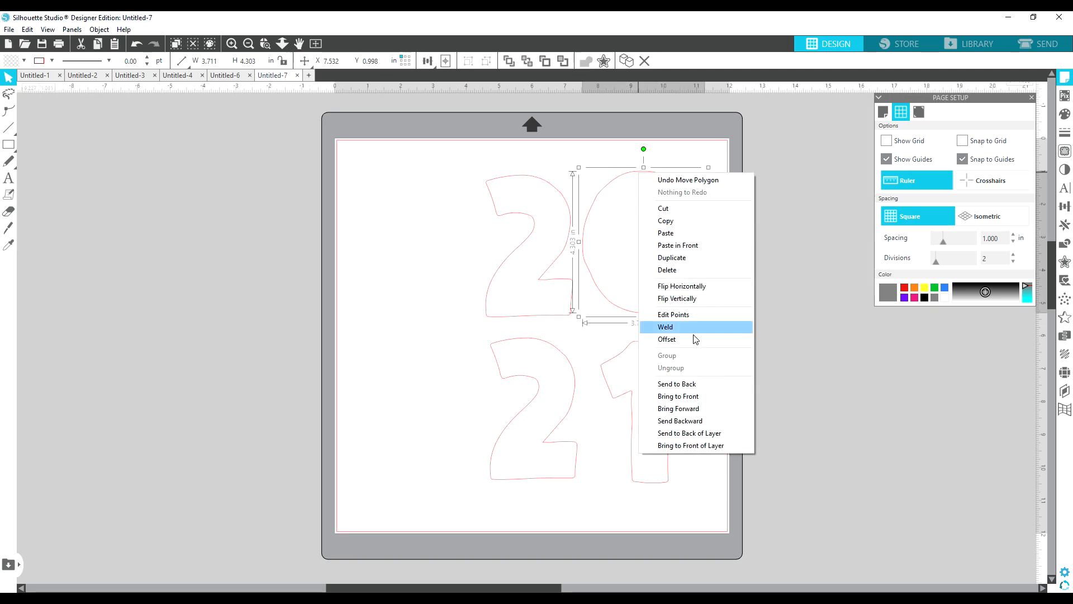
pyautogui.click(804, 288)
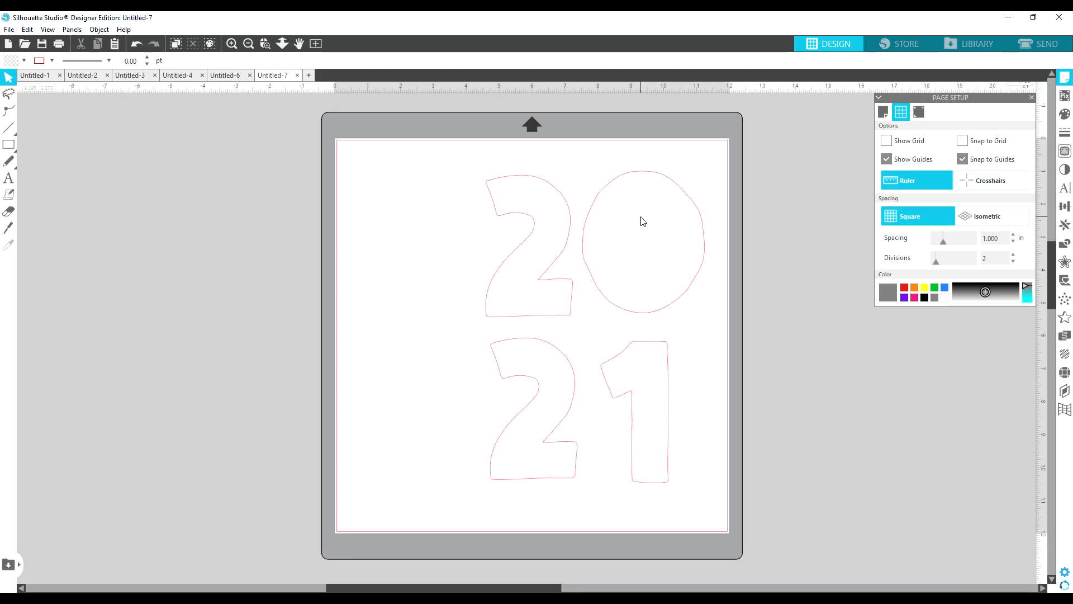
pyautogui.click(636, 175)
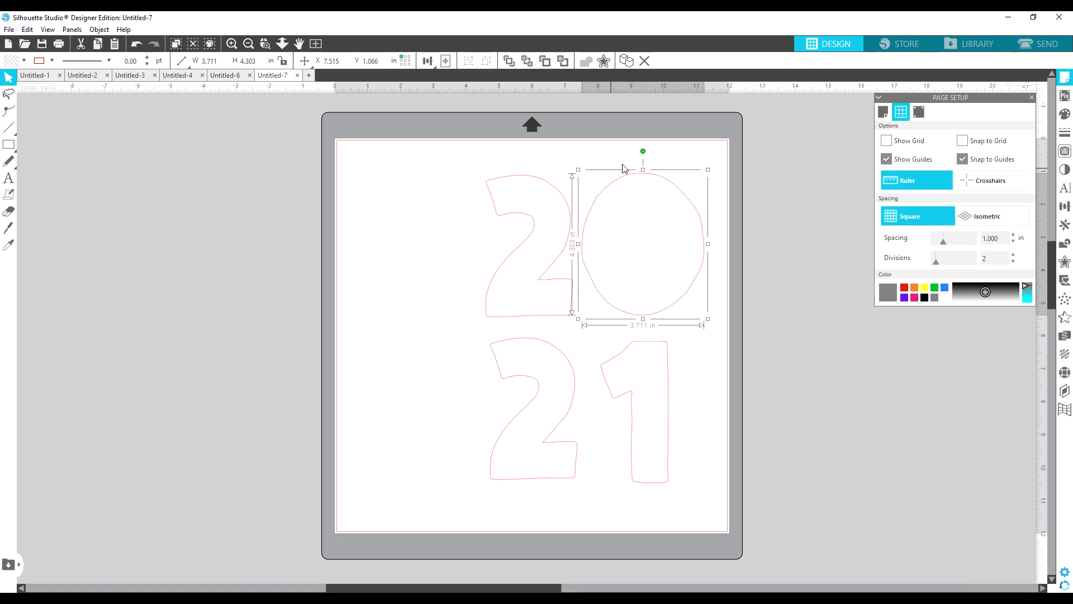
pyautogui.click(434, 301)
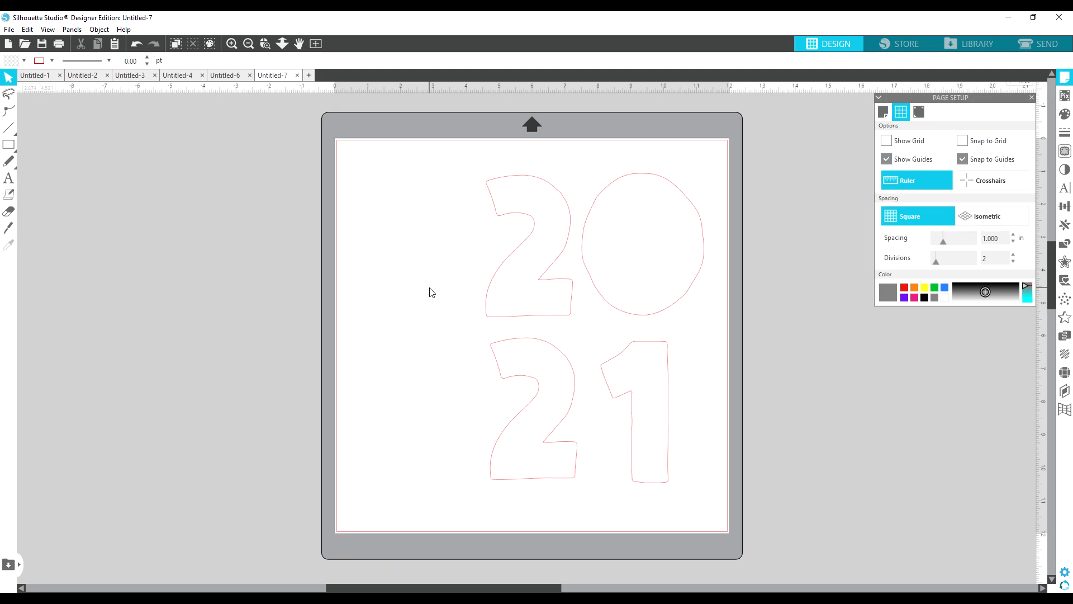
# Step: Create an external offset of 0.125 in with rounded corners around all four numerals
pyautogui.click(647, 180)
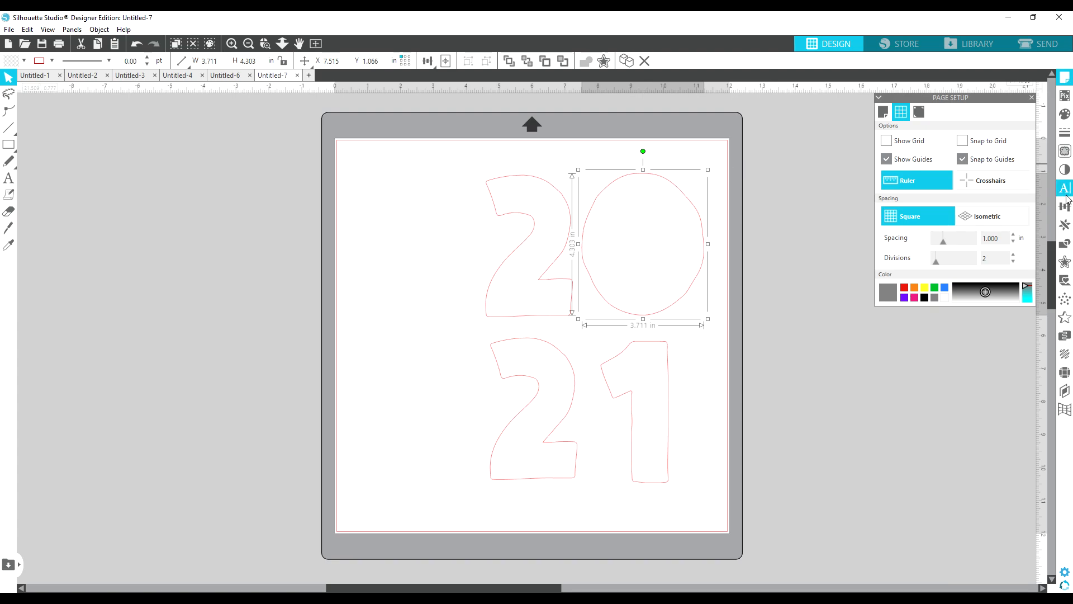
pyautogui.press('i')
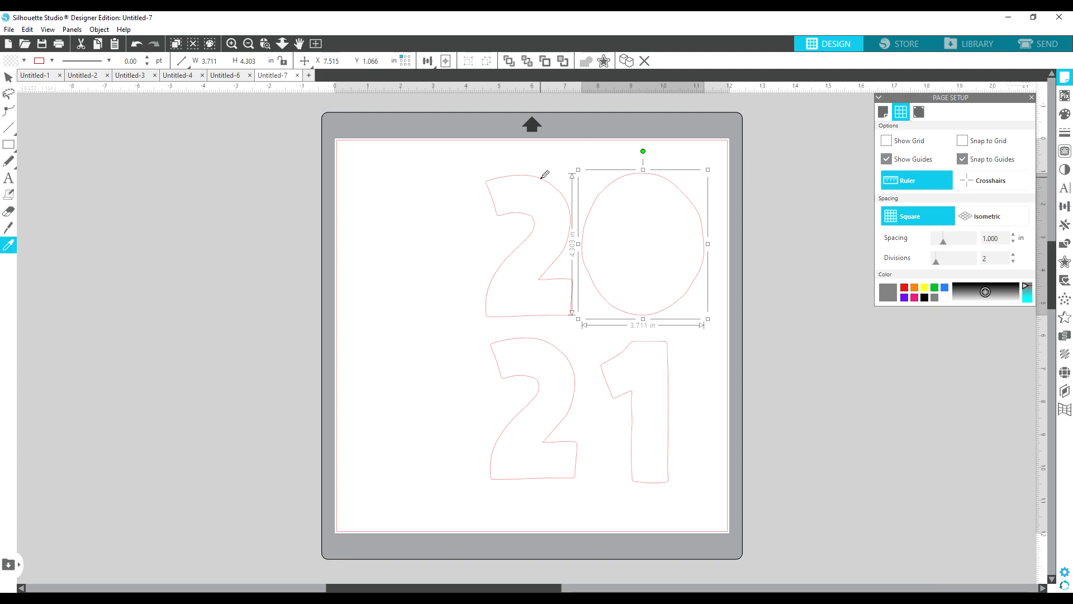
pyautogui.click(541, 177)
pyautogui.keyDown('shift'); pyautogui.click(537, 177); pyautogui.keyUp('shift')
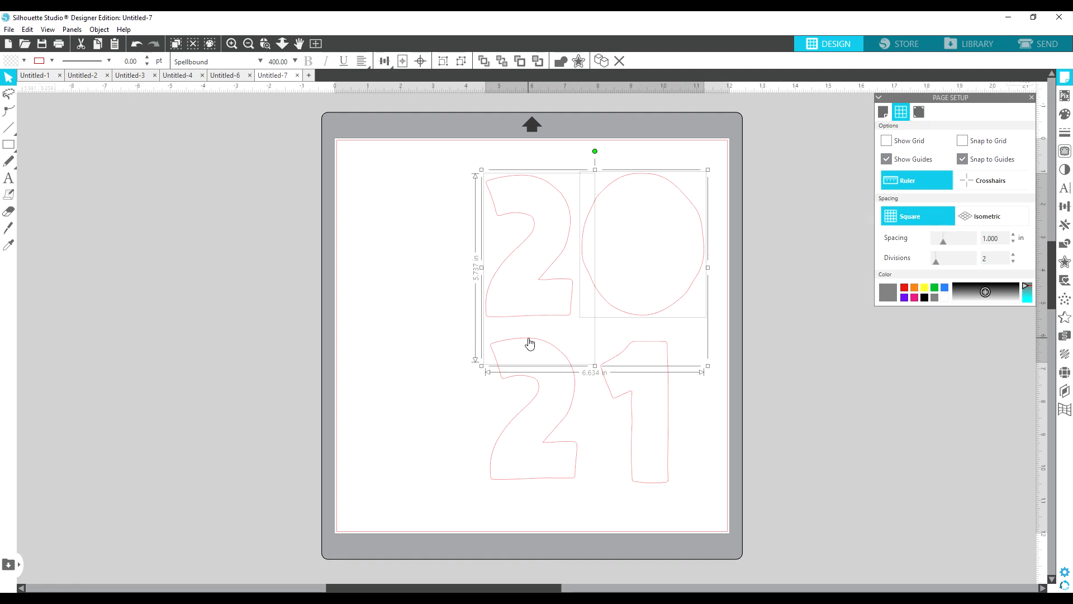
pyautogui.keyDown('shift'); pyautogui.click(528, 338); pyautogui.keyUp('shift')
pyautogui.keyDown('shift'); pyautogui.click(667, 404); pyautogui.keyUp('shift')
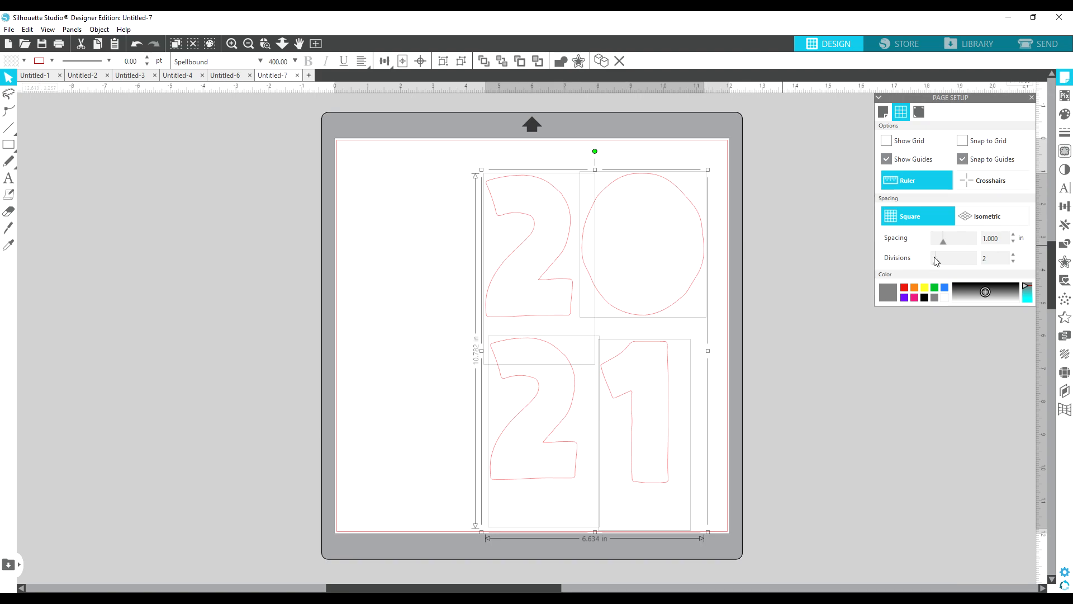
pyautogui.click(1065, 263)
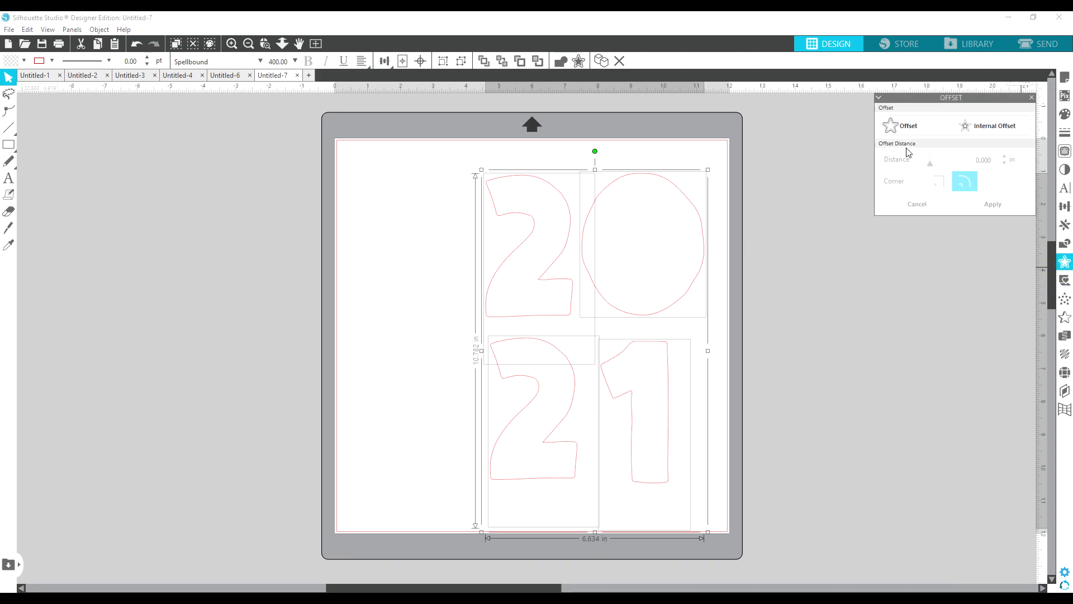
pyautogui.click(907, 125)
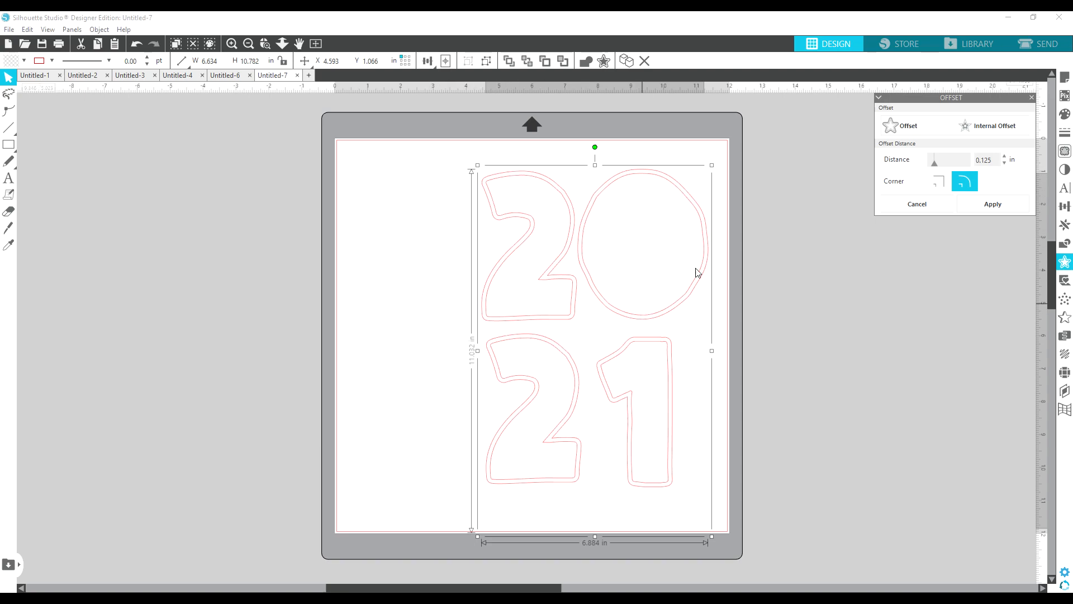
pyautogui.click(994, 208)
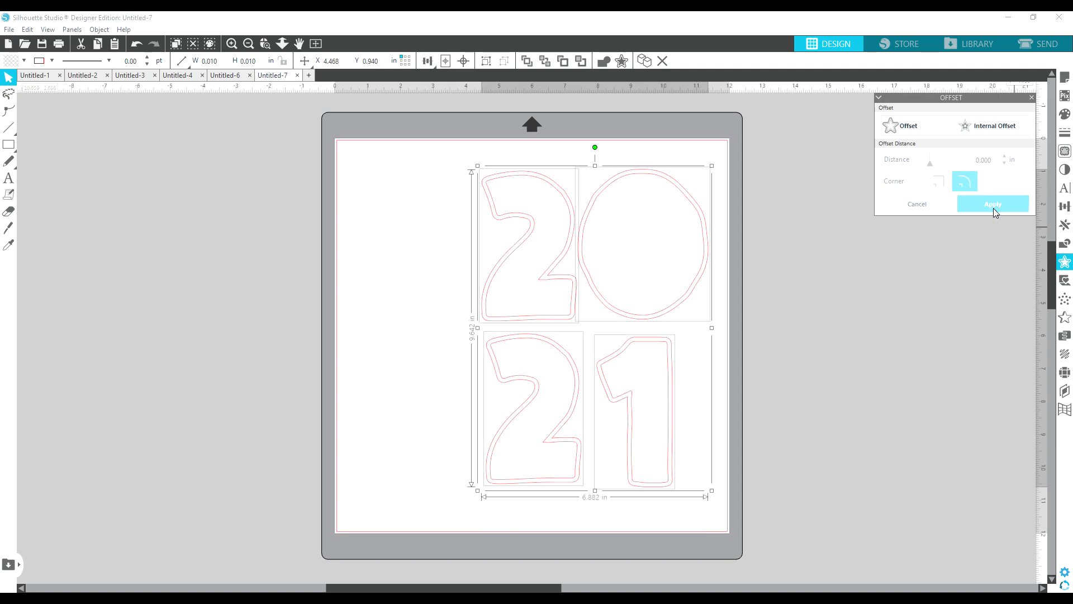
pyautogui.click(801, 283)
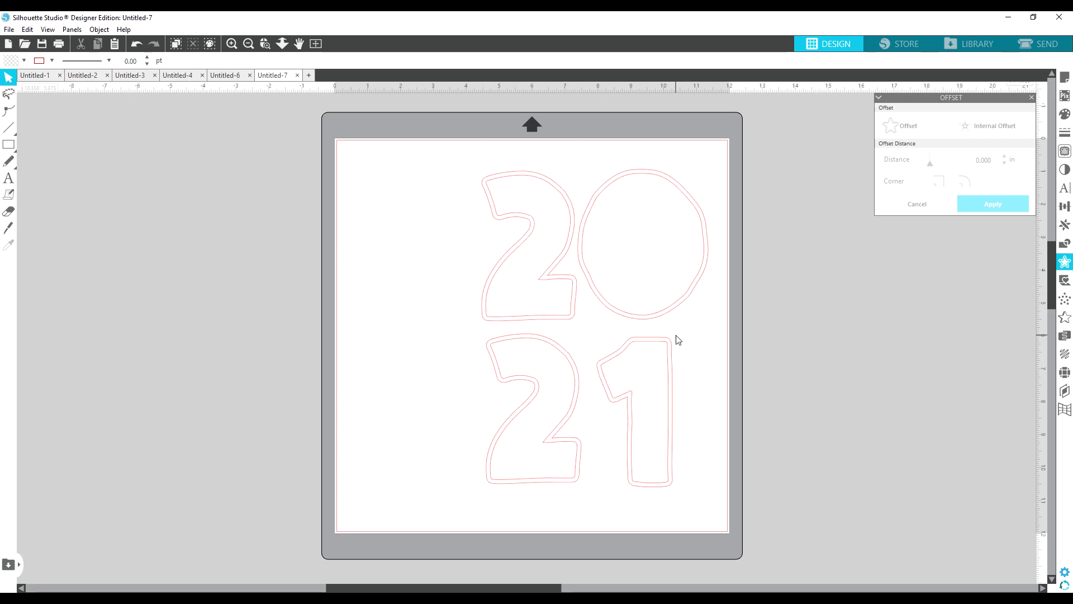
# Step: Apply a stipple edge to the four offset outlines with 0.098 in spacing and a stipple size of 2.83 pt
pyautogui.click(507, 174)
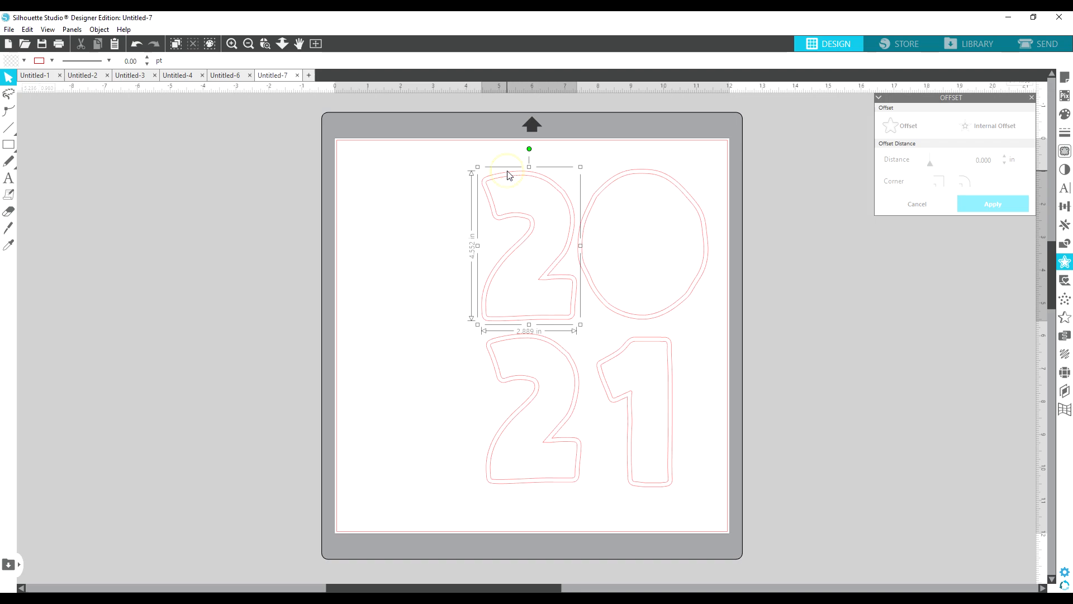
pyautogui.keyDown('shift'); pyautogui.click(643, 174); pyautogui.keyUp('shift')
pyautogui.keyDown('shift'); pyautogui.click(487, 346); pyautogui.keyUp('shift')
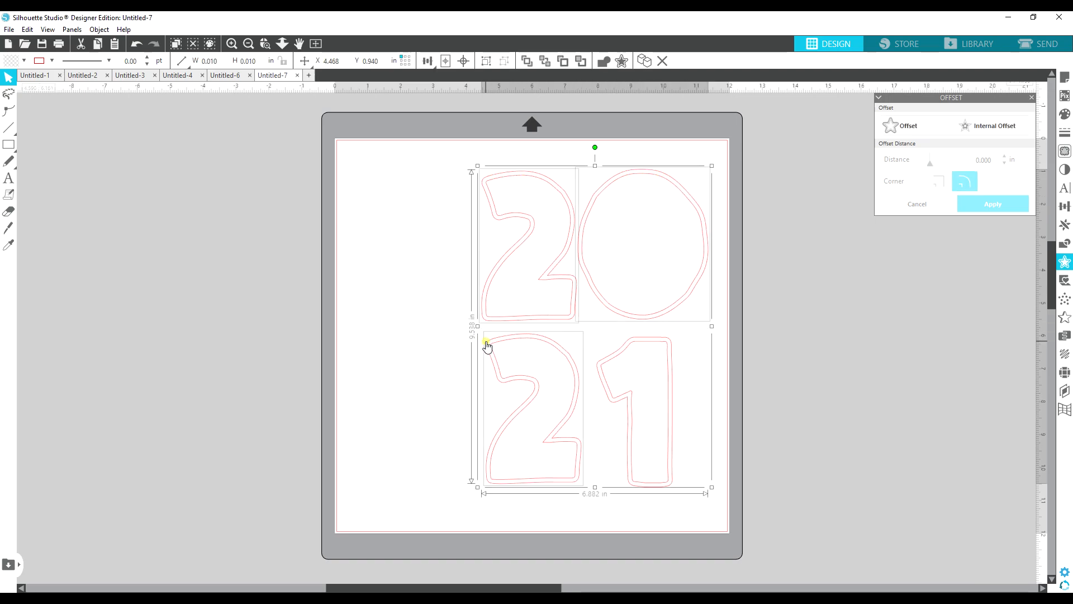
pyautogui.keyDown('shift'); pyautogui.click(669, 341); pyautogui.keyUp('shift')
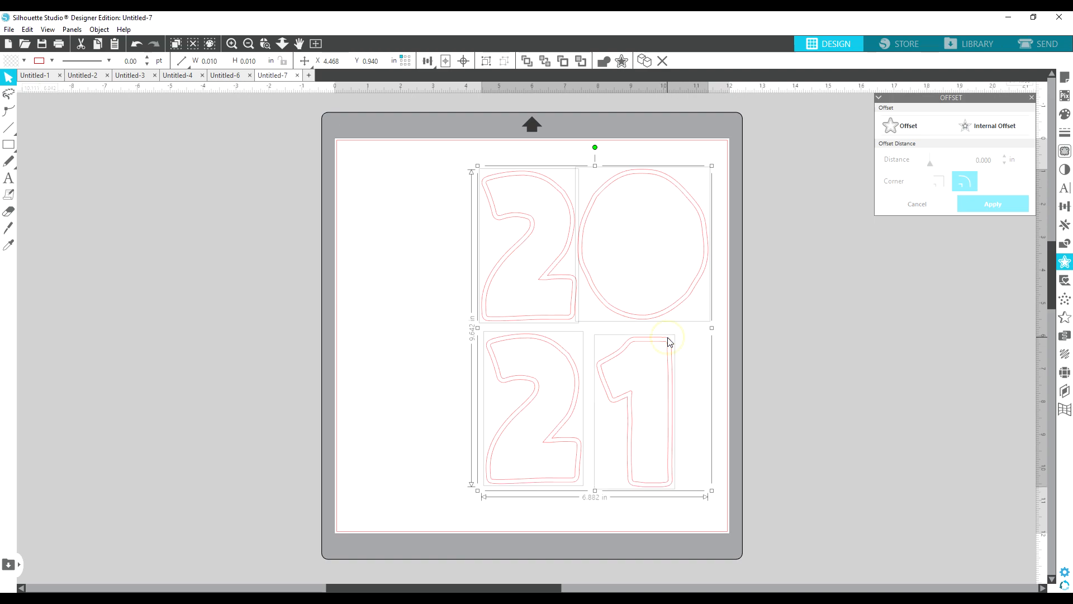
pyautogui.click(1068, 305)
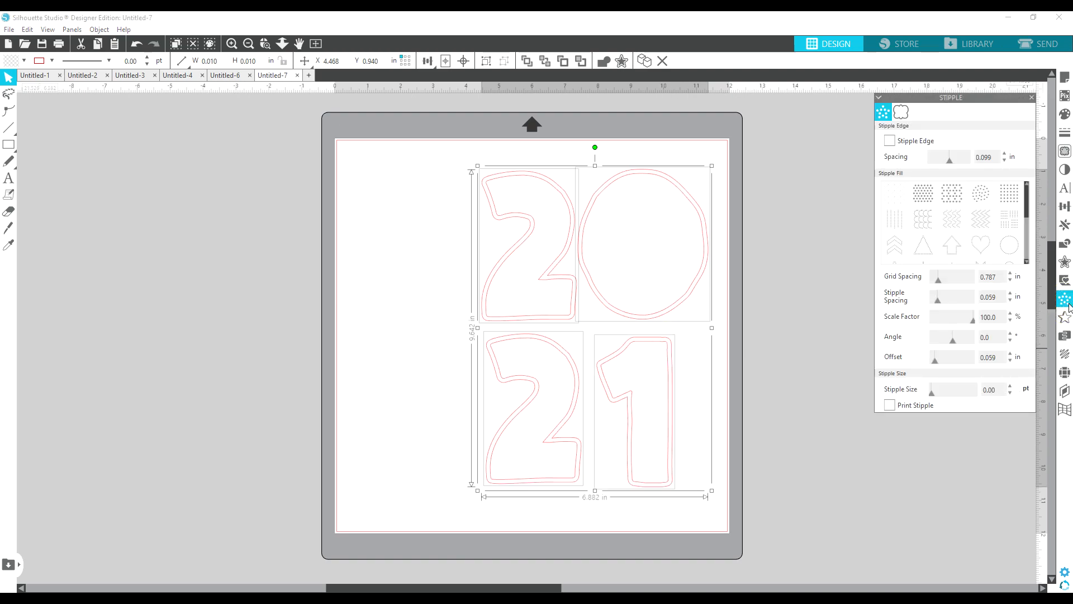
pyautogui.click(890, 142)
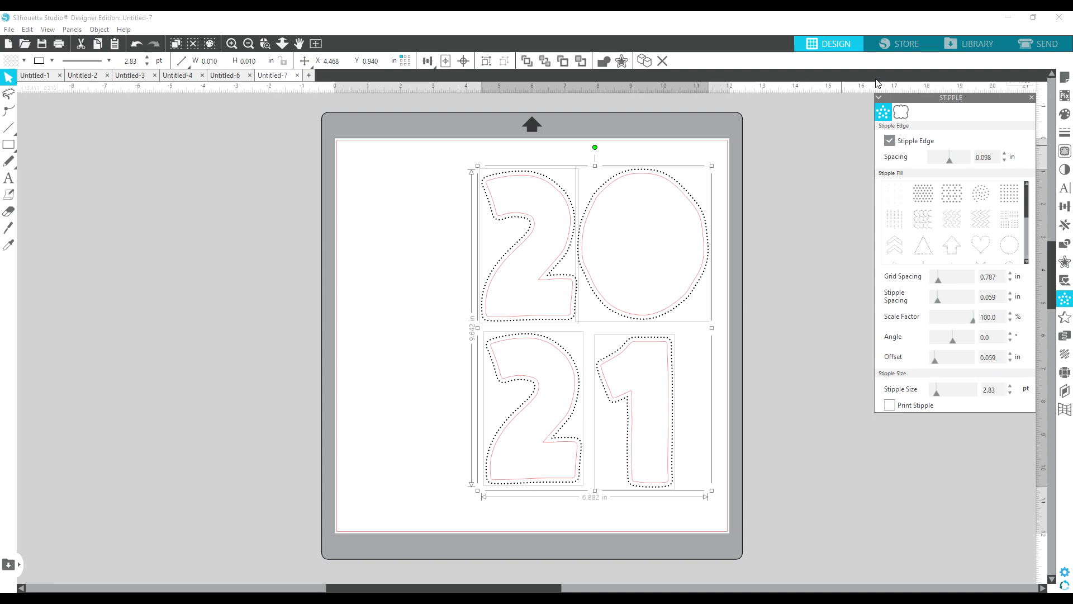
pyautogui.click(1031, 97)
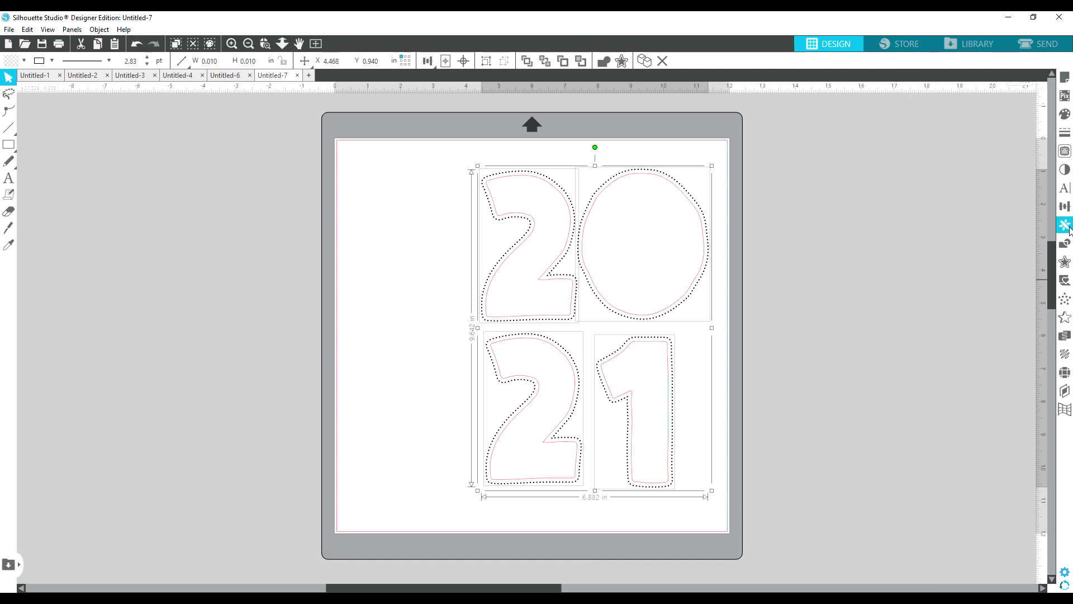
# Step: Trace the stippled dots within an area enclosing all four numerals, using solid fill preview and a 45% threshold
pyautogui.click(1062, 155)
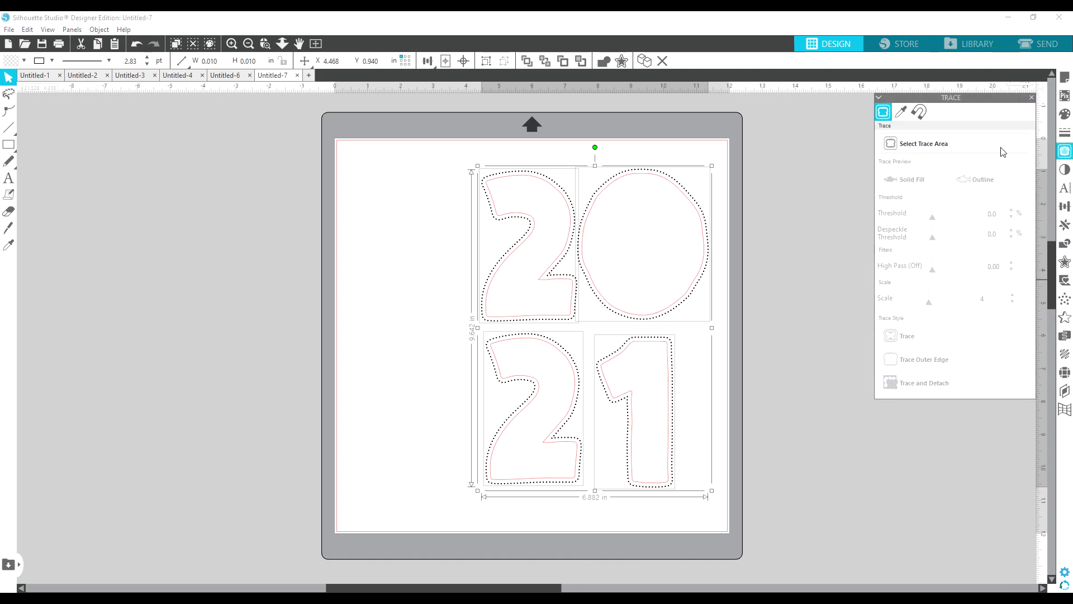
pyautogui.click(906, 145)
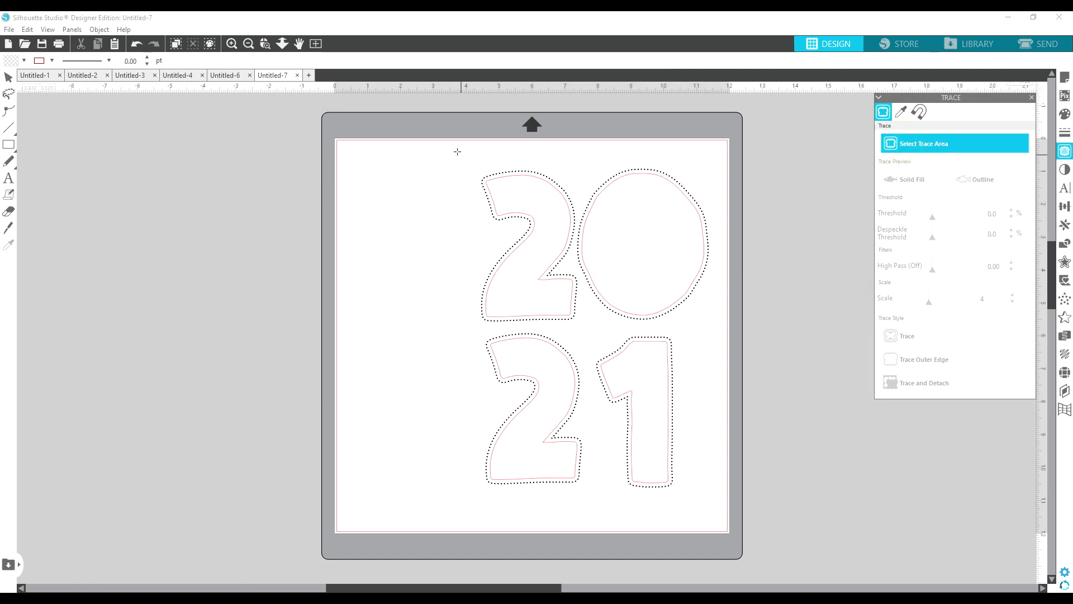
pyautogui.moveTo(456, 147)
pyautogui.mouseDown()
pyautogui.moveTo(542, 192)
pyautogui.moveTo(672, 456)
pyautogui.moveTo(707, 506)
pyautogui.moveTo(722, 506)
pyautogui.mouseUp()
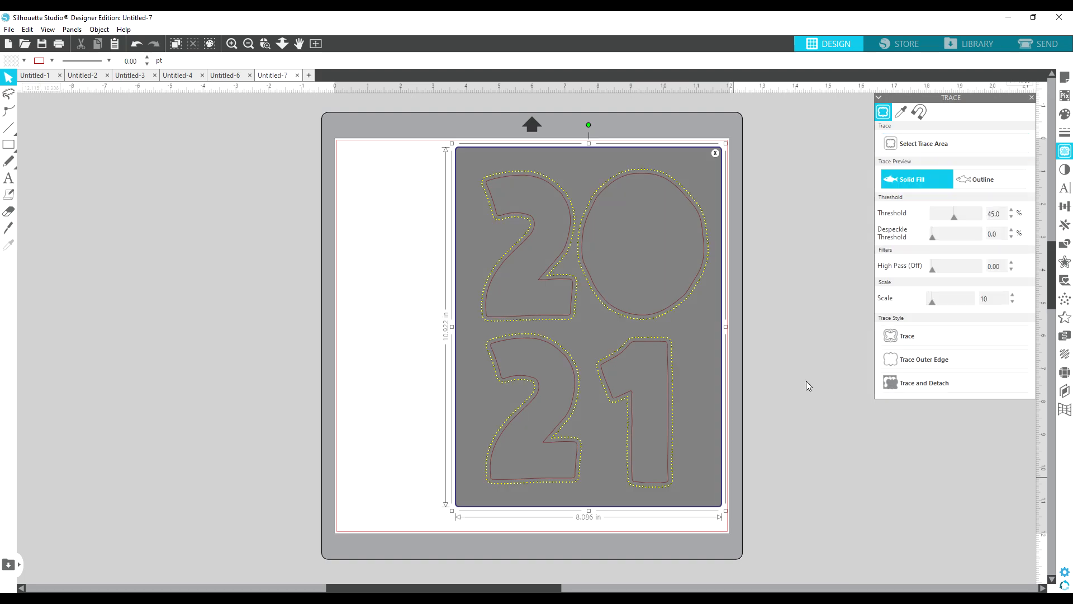
pyautogui.click(893, 337)
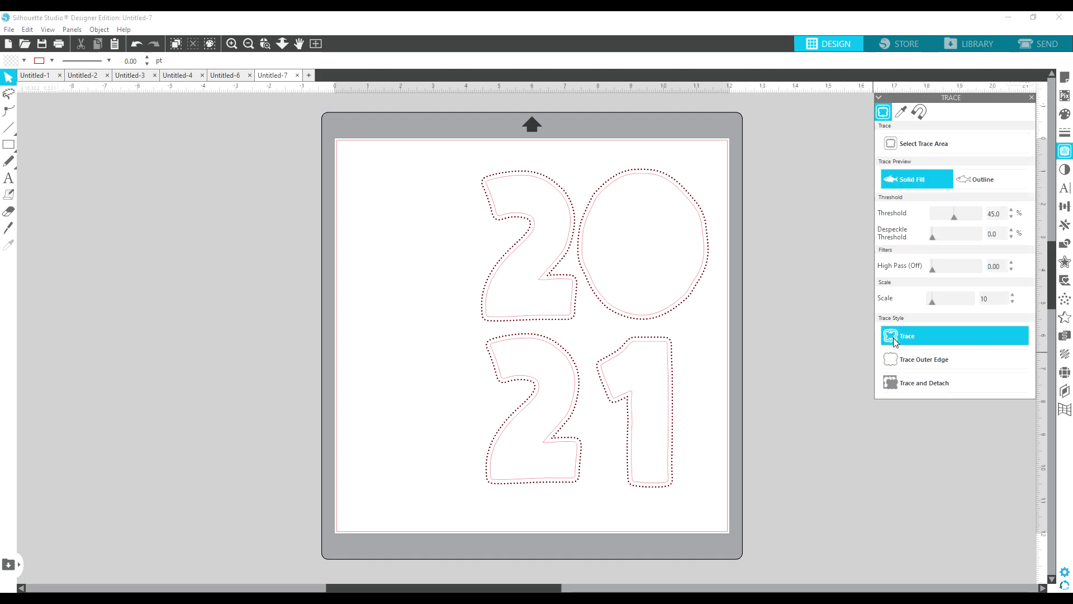
# Step: Try moving the traced and stippled dots at the upper 2 aside, and undo each move
pyautogui.moveTo(561, 280); pyautogui.dragTo(456, 293)
pyautogui.hotkey('ctrl', 'z')
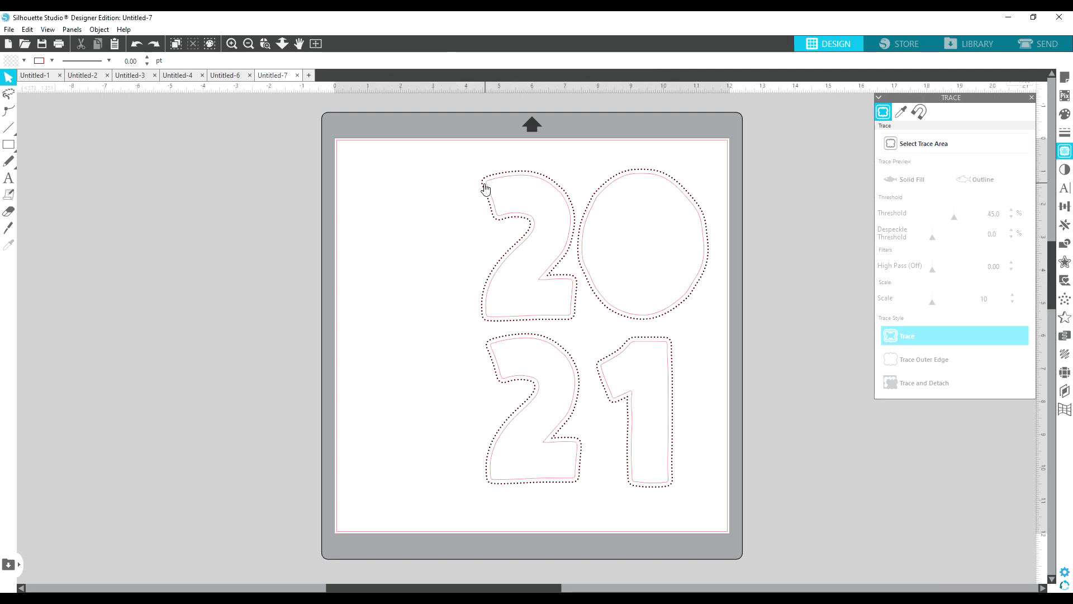
pyautogui.moveTo(482, 186); pyautogui.dragTo(476, 192)
pyautogui.hotkey('ctrl', 'z')
# Step: Preview the cut lines of the dotted numerals in the Send view and return to the design
pyautogui.click(1029, 44)
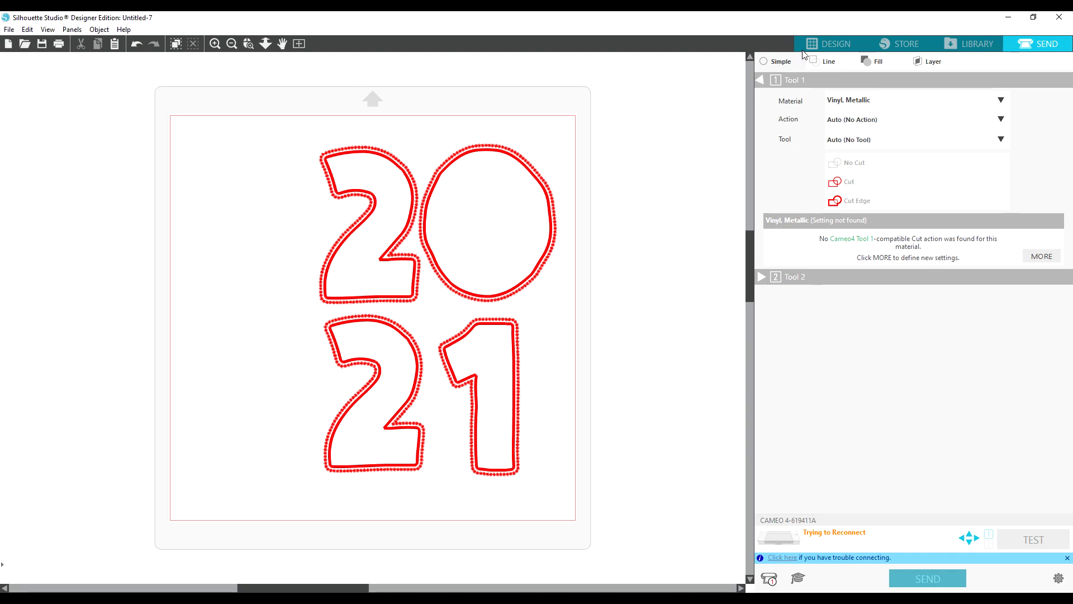
pyautogui.click(816, 43)
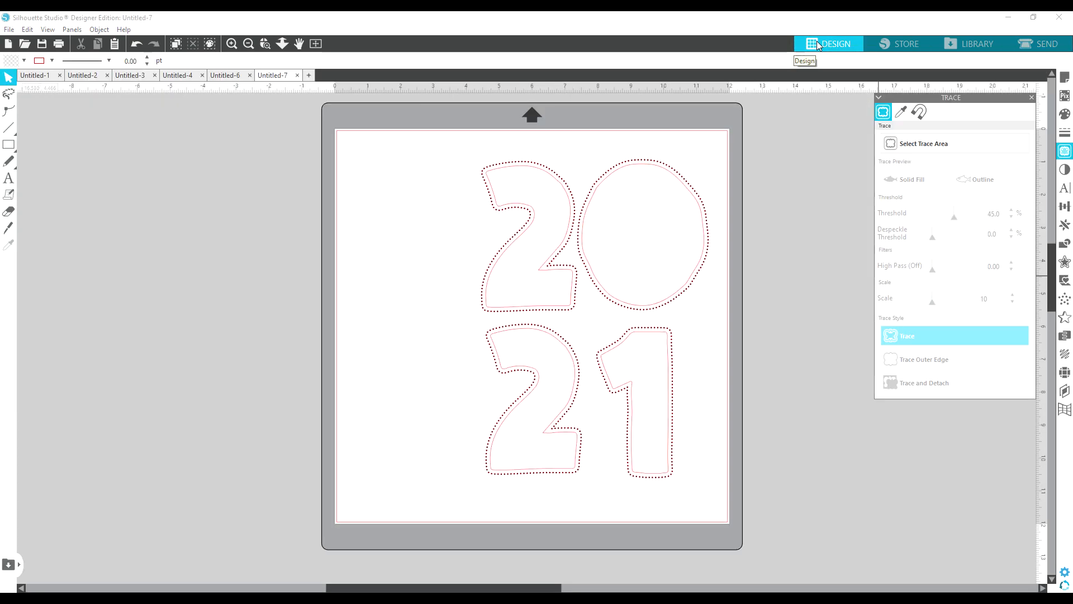